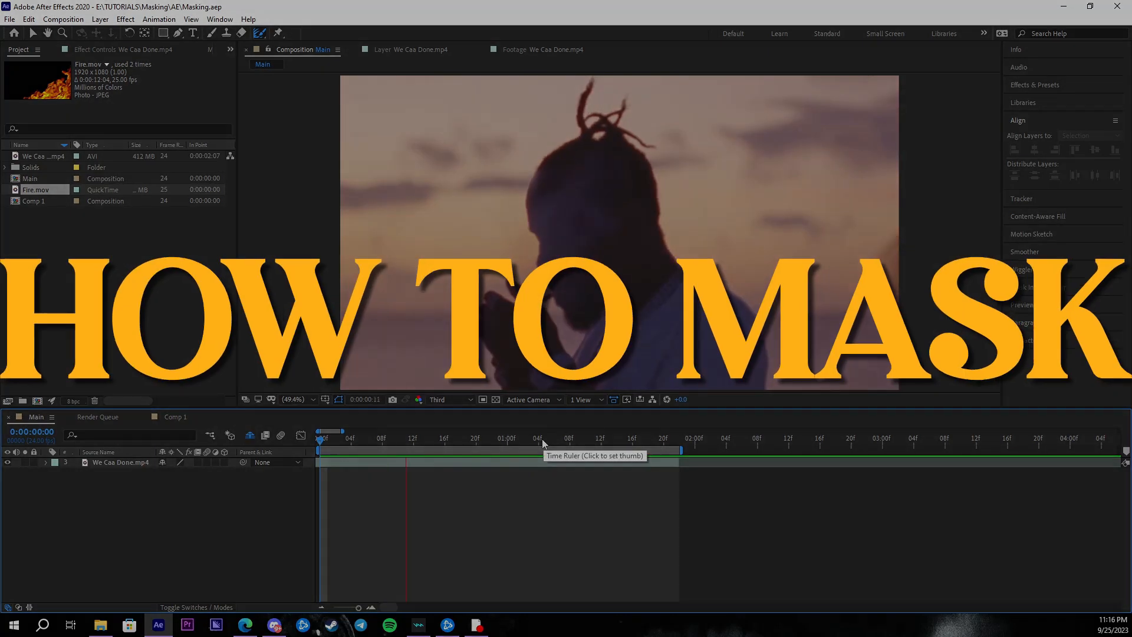
Duplicate the We Caa Done.mp4 layer and go to the first frame of the Main composition.
left_click_drag(542, 438, 476, 448)
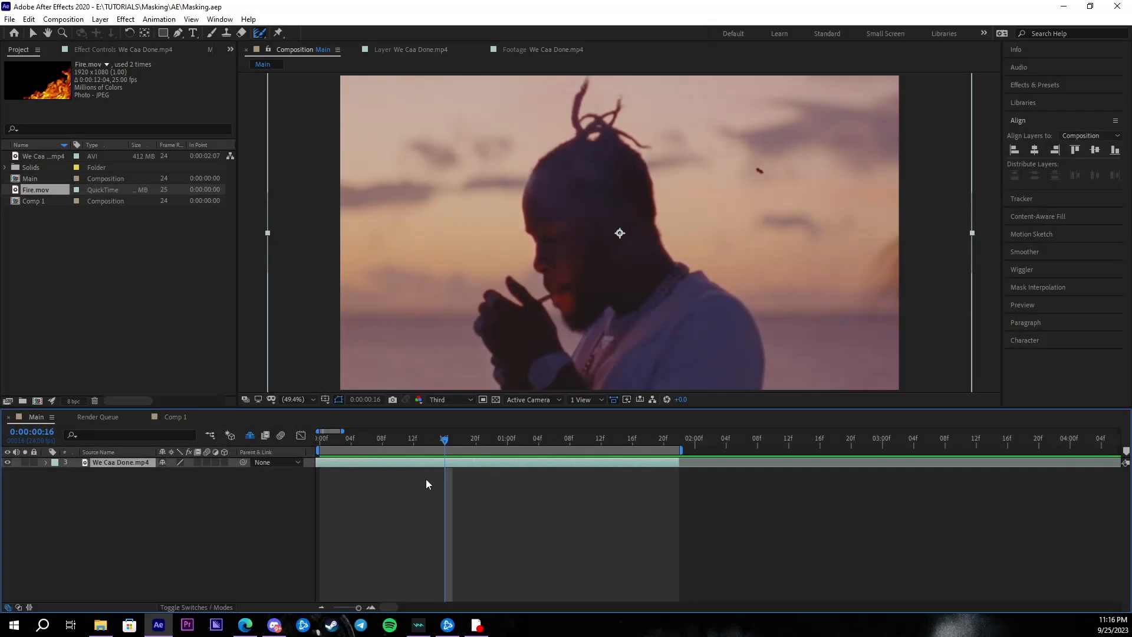
key("ctrl+d")
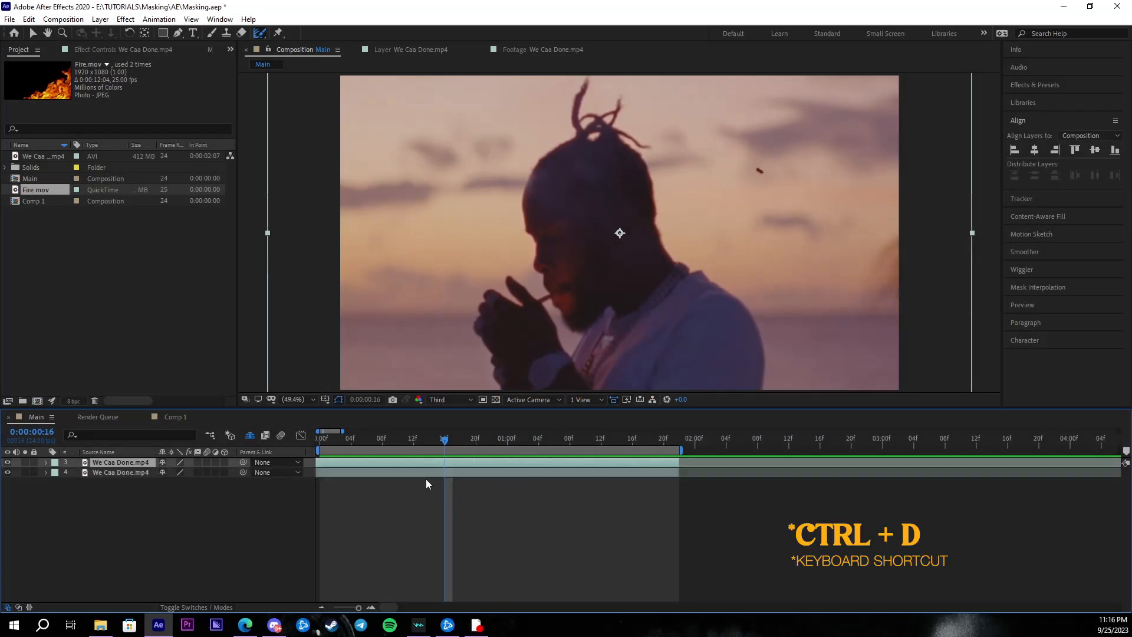
left_click_drag(437, 438, 429, 437)
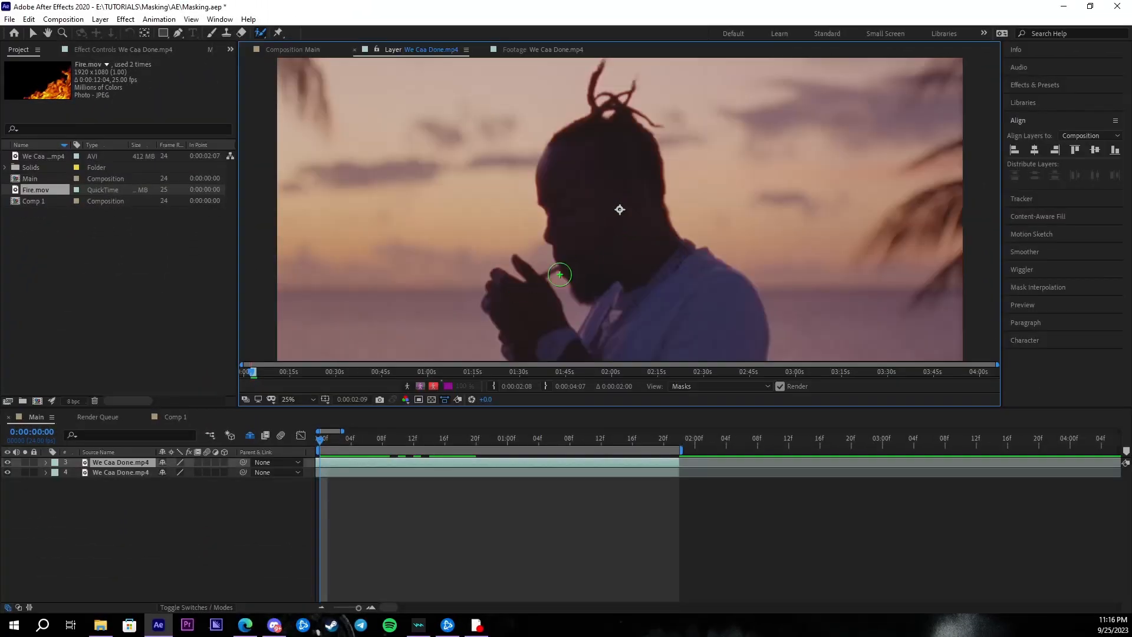
Paint Roto Brush foreground strokes over the man's head, torso and hands in the upper layer copy at the first frame.
left_click_drag(559, 274, 540, 250)
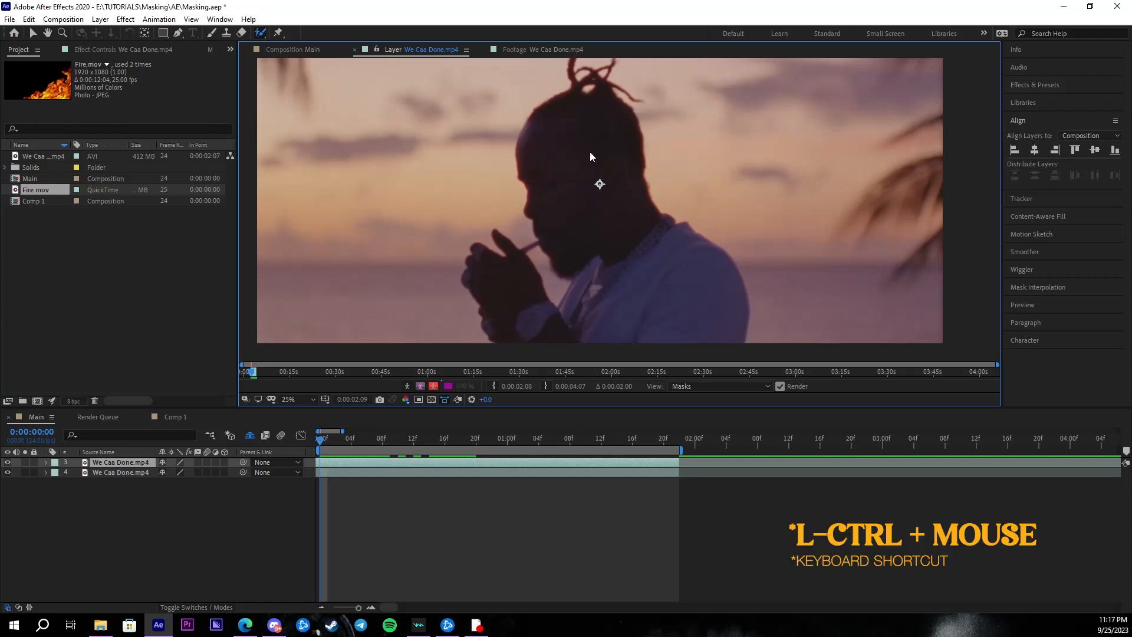
mouse_move(583, 179)
left_mouse_down()
mouse_move(678, 179)
mouse_move(596, 178)
mouse_move(448, 68)
left_mouse_up()
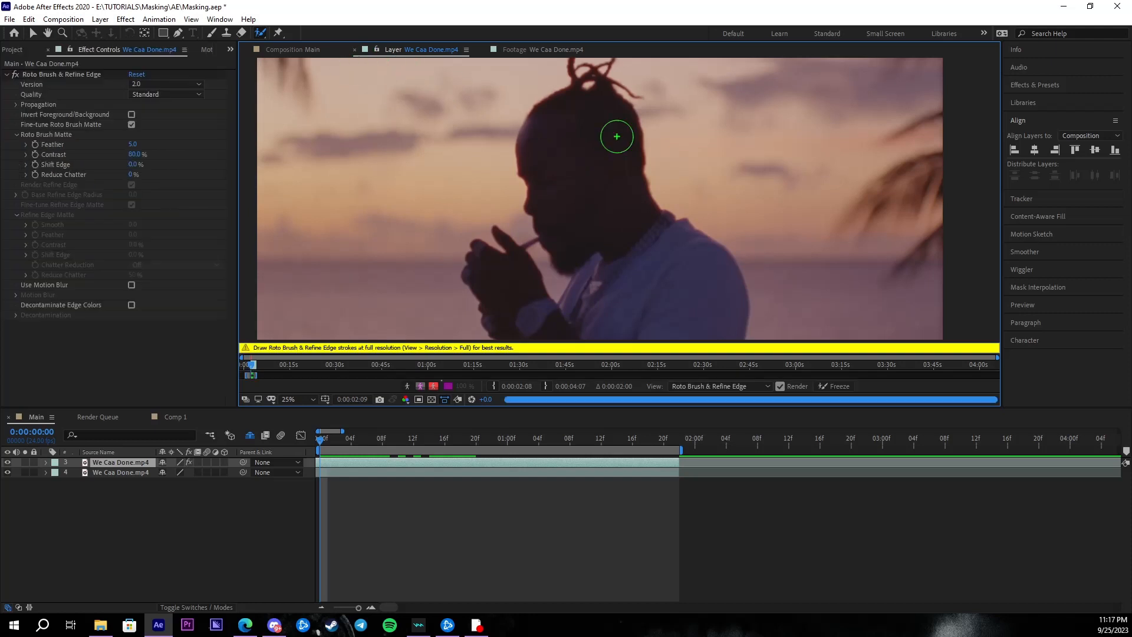
left_click_drag(575, 116, 610, 303)
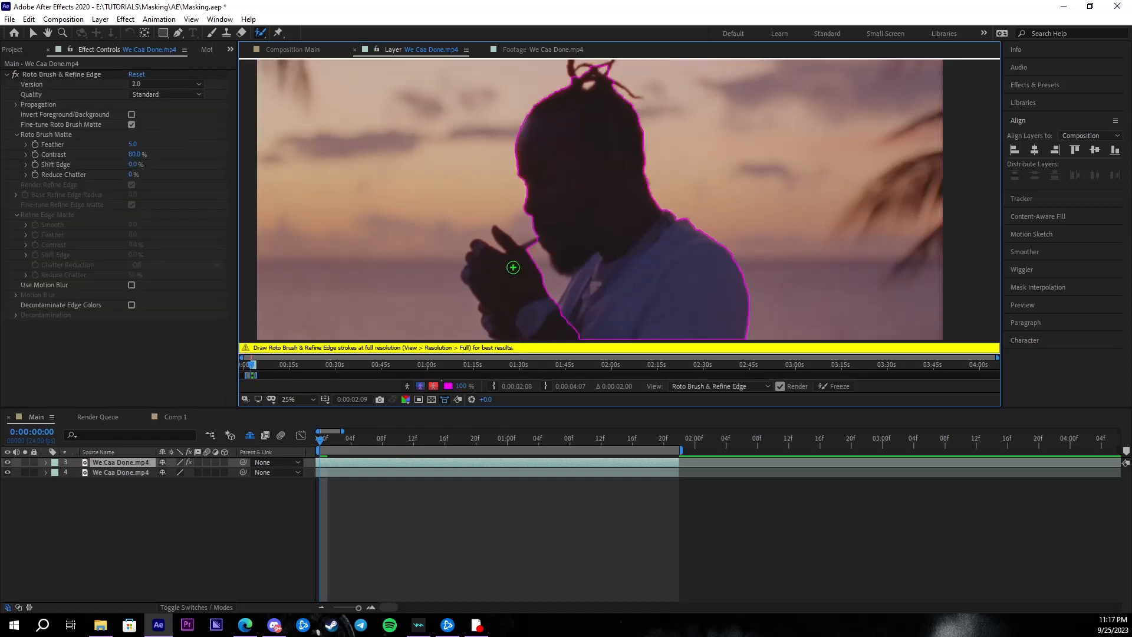
left_click_drag(501, 266, 537, 304)
Add the thin hair strands on top of the man's head to the Roto Brush selection.
left_click_drag(572, 209, 555, 332)
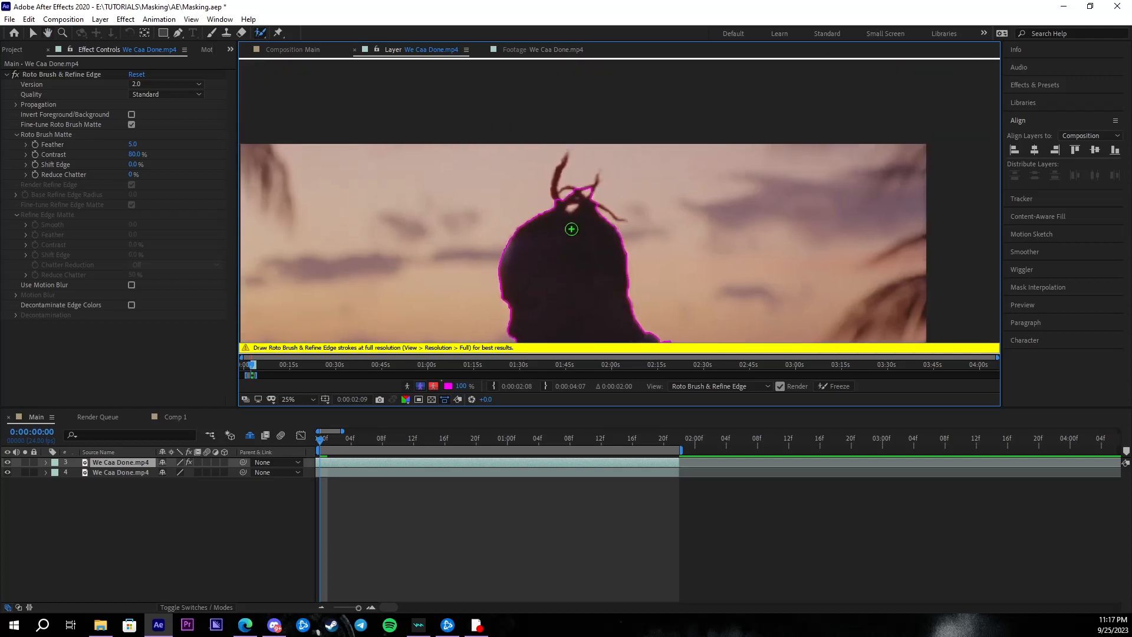
scroll(571, 229, "up", 4)
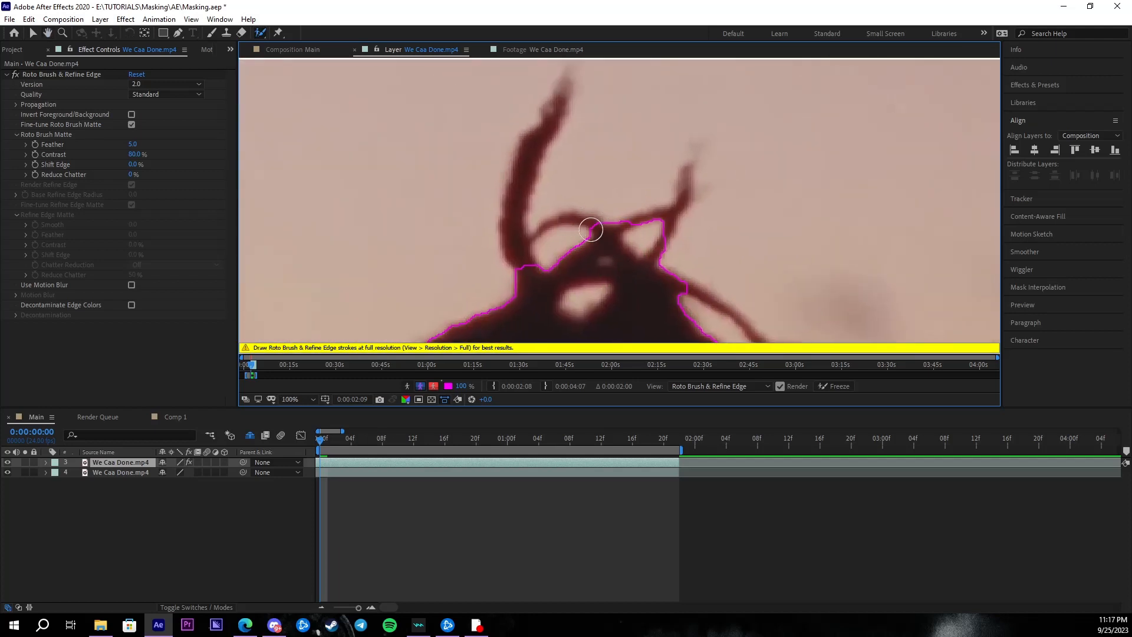
mouse_move(545, 125)
left_mouse_down()
mouse_move(522, 219)
mouse_move(519, 268)
left_mouse_up()
left_click_drag(659, 253, 557, 151)
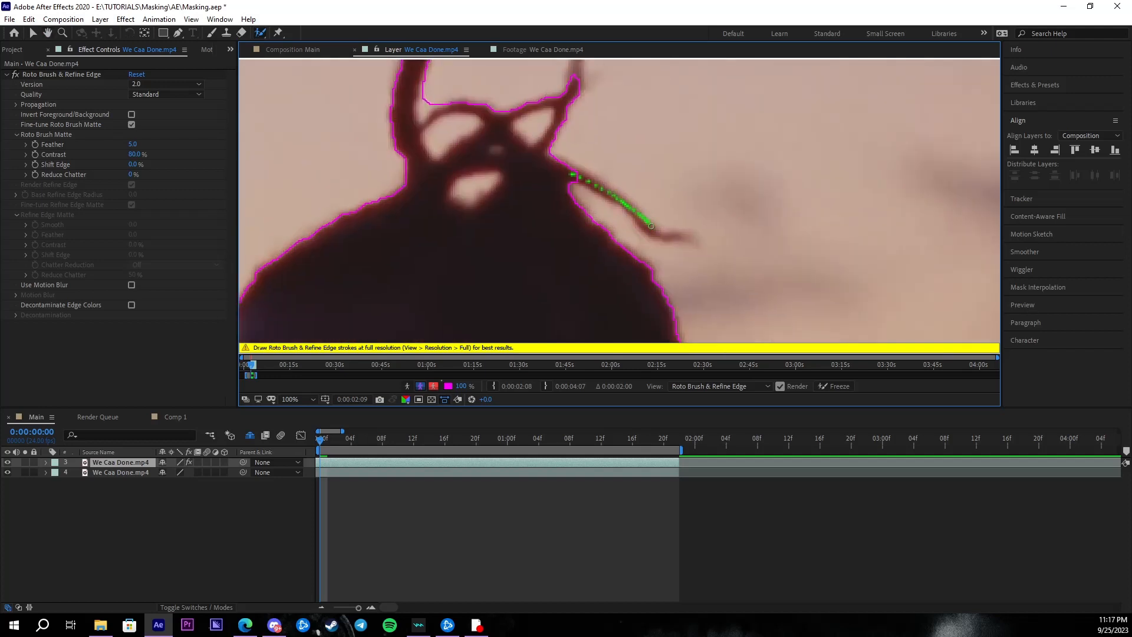
Exclude the background gap between the man's hand and chin from the Roto Brush selection.
scroll(553, 244, "down", 3)
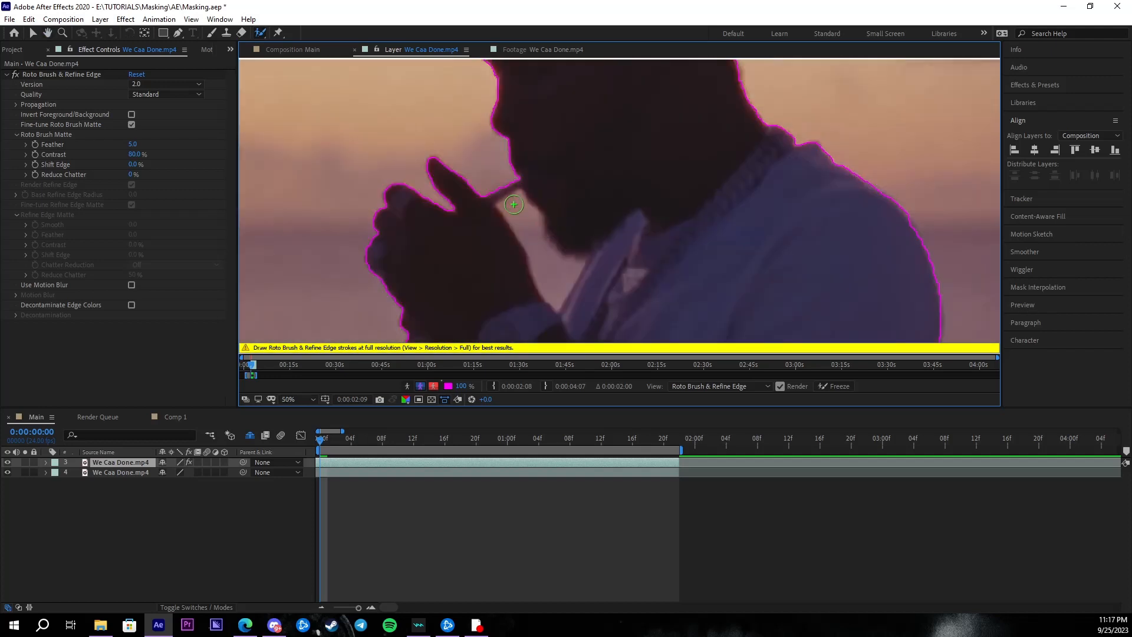
scroll(530, 195, "up", 4)
scroll(566, 247, "down", 4)
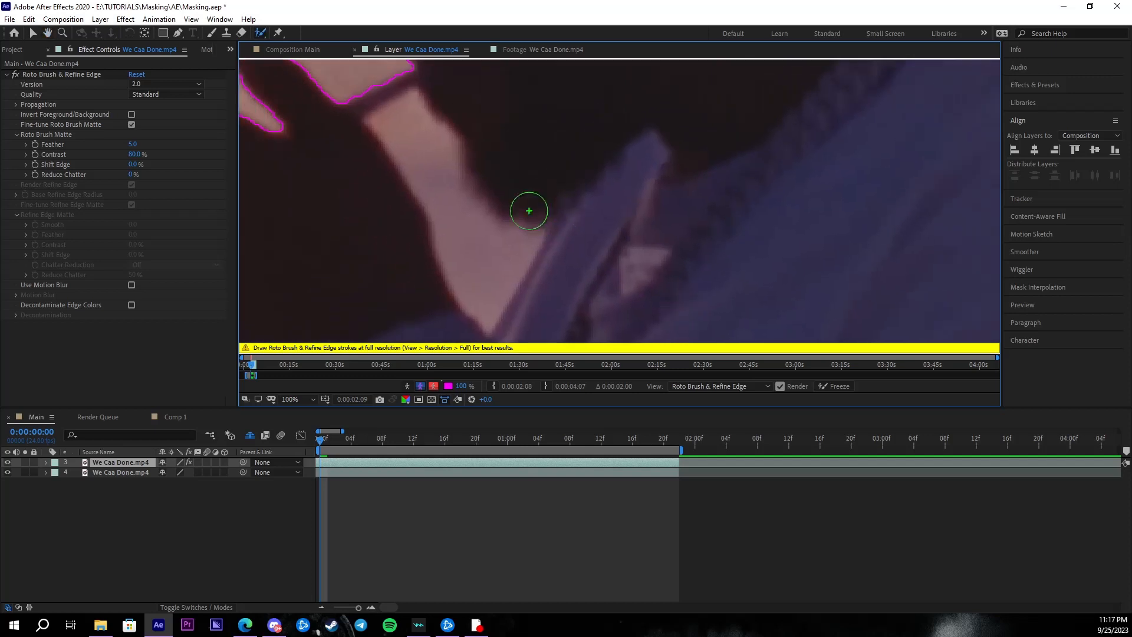
left_click_drag(550, 163, 590, 238)
scroll(553, 156, "up", 4)
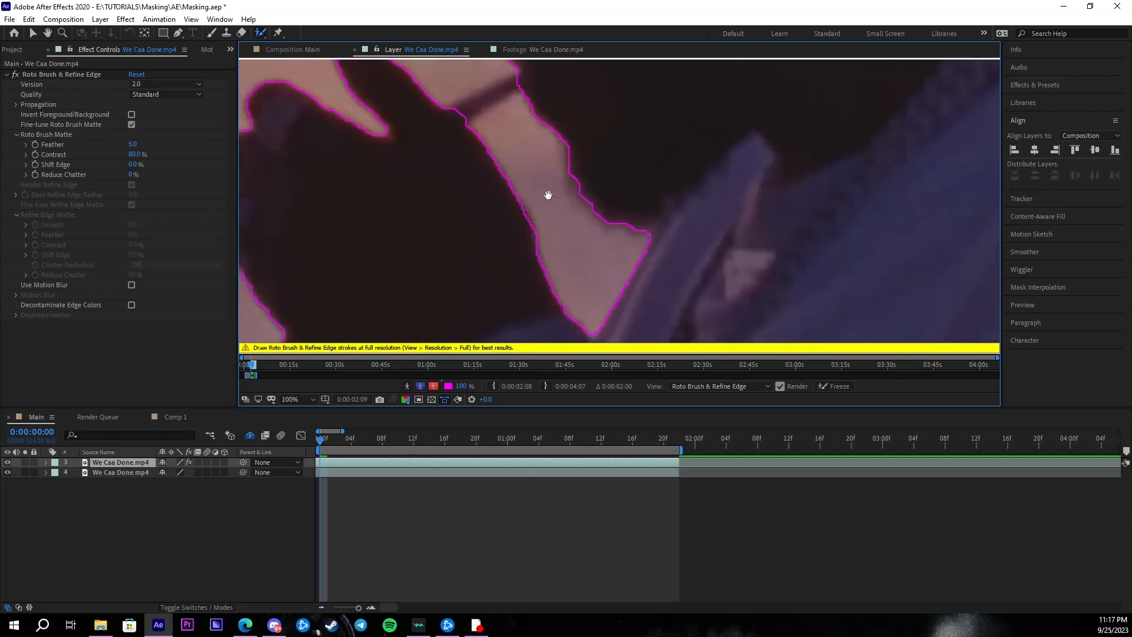
Include the cigarette between the fingers and the mouth in the Roto Brush selection.
scroll(546, 192, "down", 2)
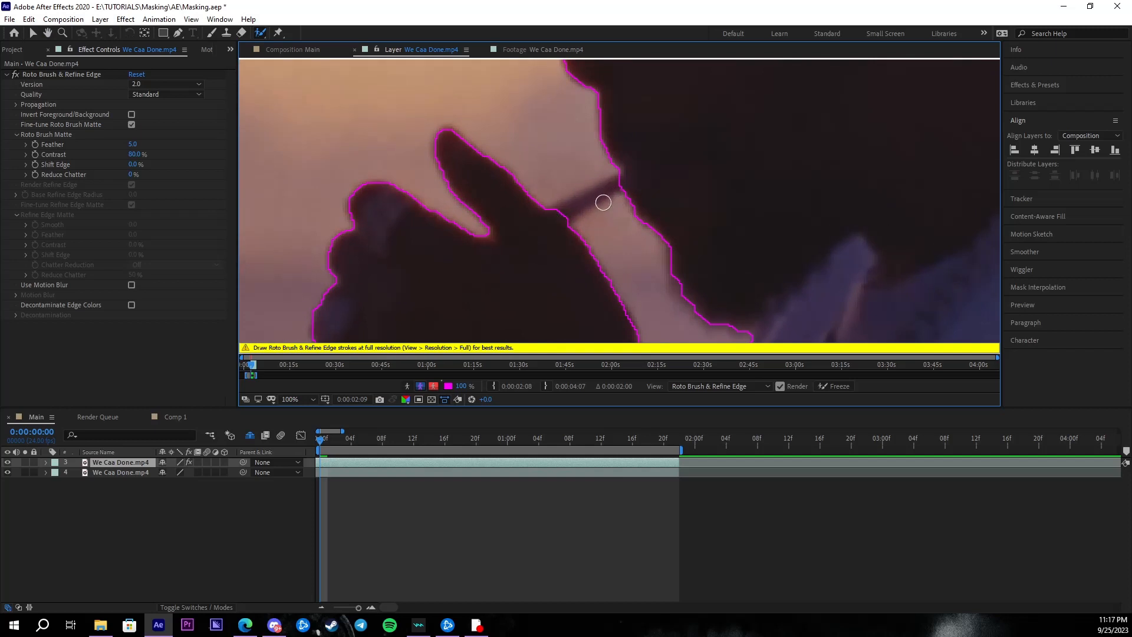
left_click_drag(614, 186, 563, 215)
scroll(696, 165, "down", 4)
Extend the Roto Brush selection to the tips of the hair strands and refine the outline around them.
scroll(587, 207, "up", 4)
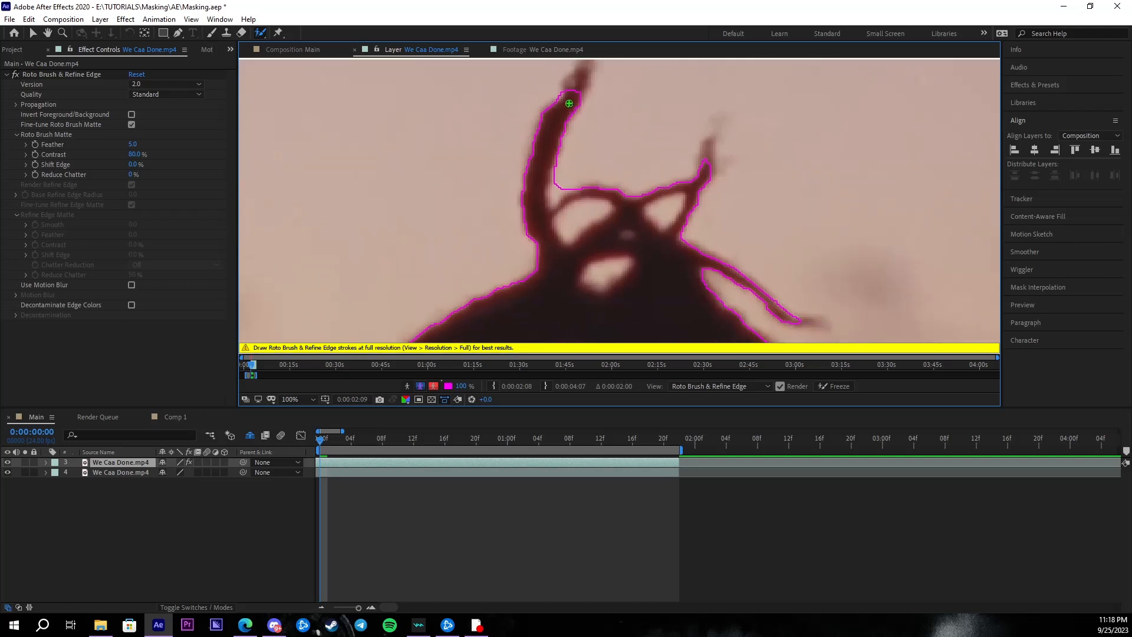
left_click_drag(698, 176, 694, 183)
left_click_drag(685, 285, 587, 192)
left_click_drag(691, 227, 718, 230)
left_click_drag(559, 190, 595, 238)
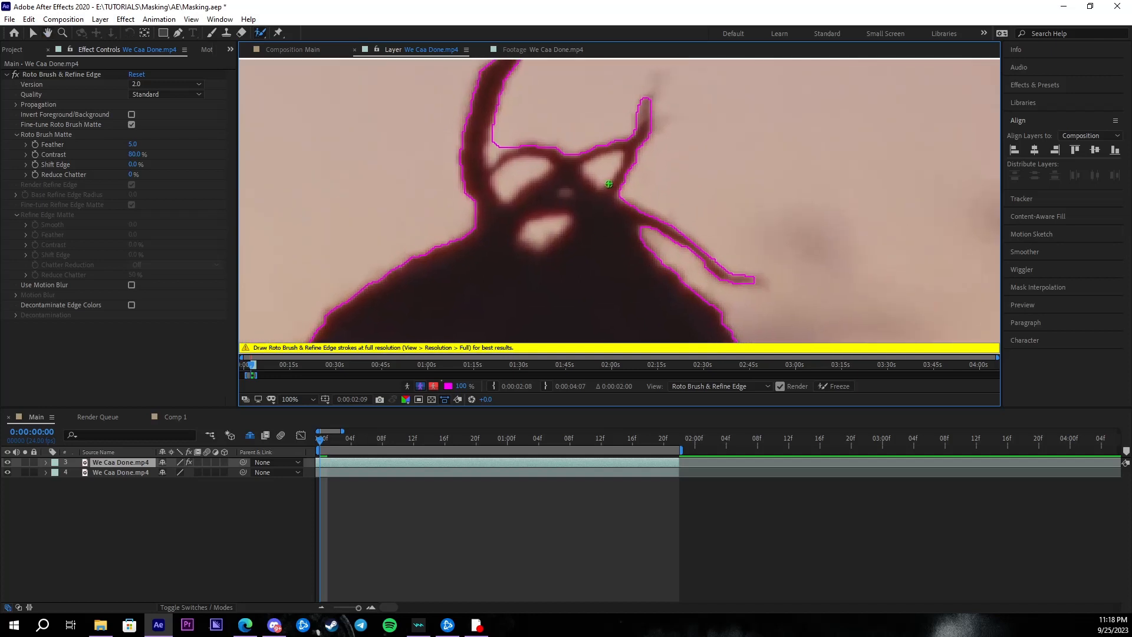
scroll(556, 220, "down", 4)
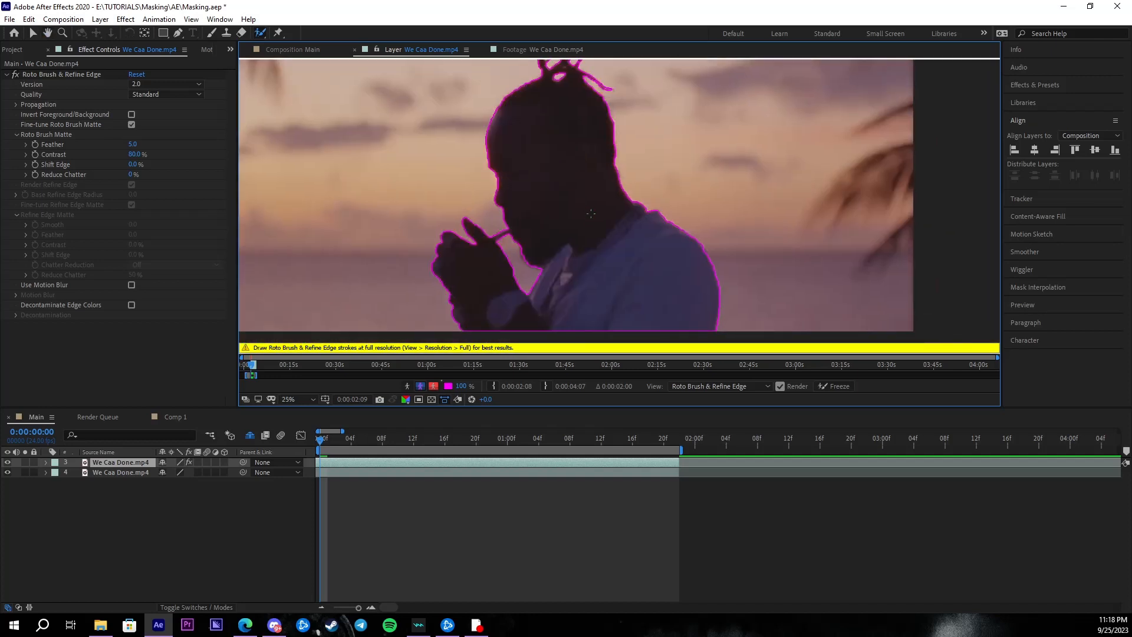
key("space")
left_click_drag(568, 224, 563, 246)
key("space")
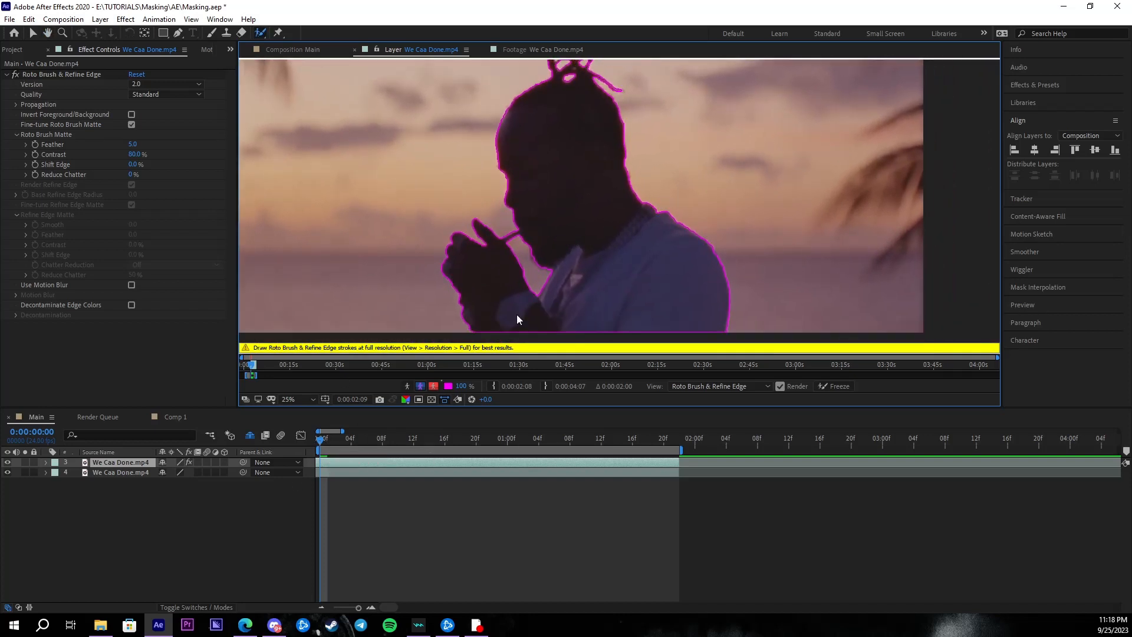
Go to frame 0:00:00:01 and set the Roto Brush & Refine Edge quality to Best.
left_click(326, 441)
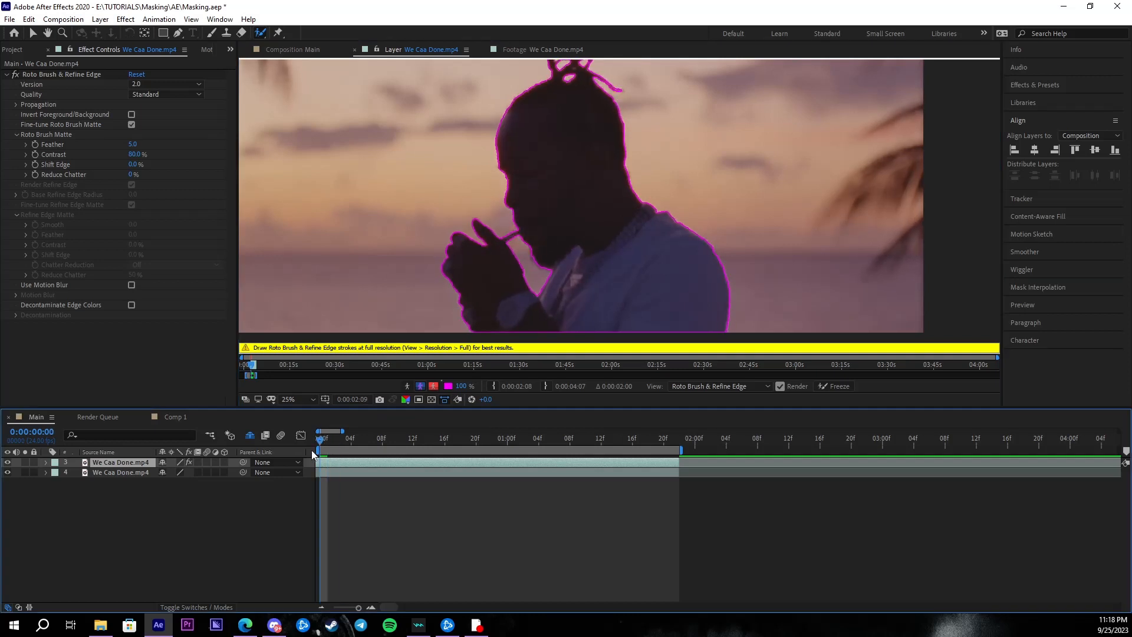
left_click_drag(322, 450, 327, 450)
scroll(499, 242, "up", 2)
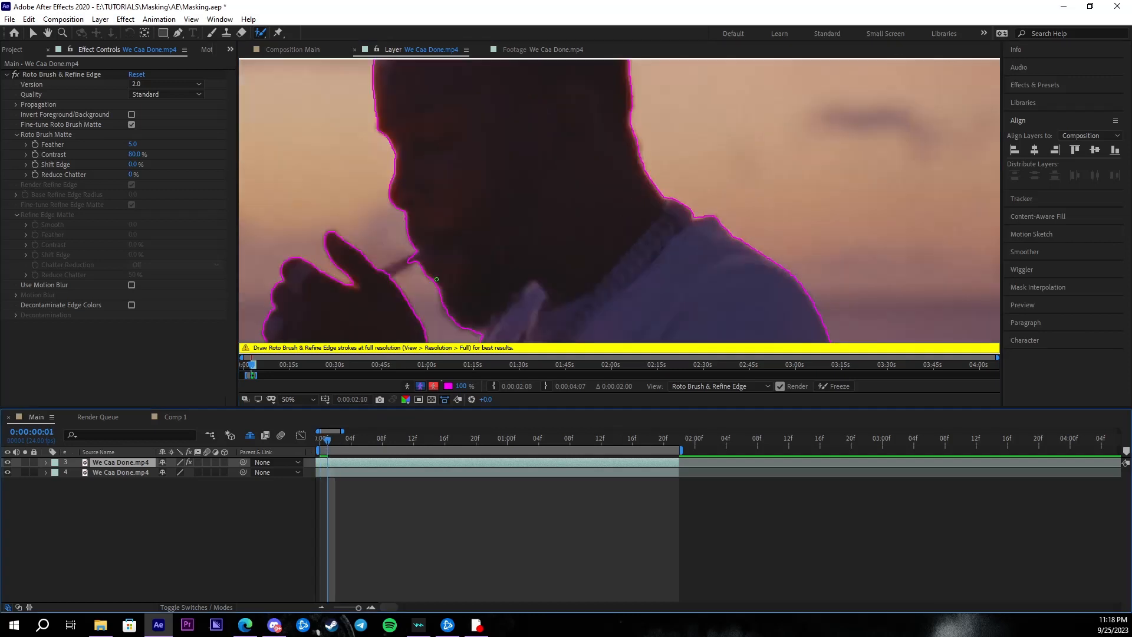
scroll(394, 290, "up", 2)
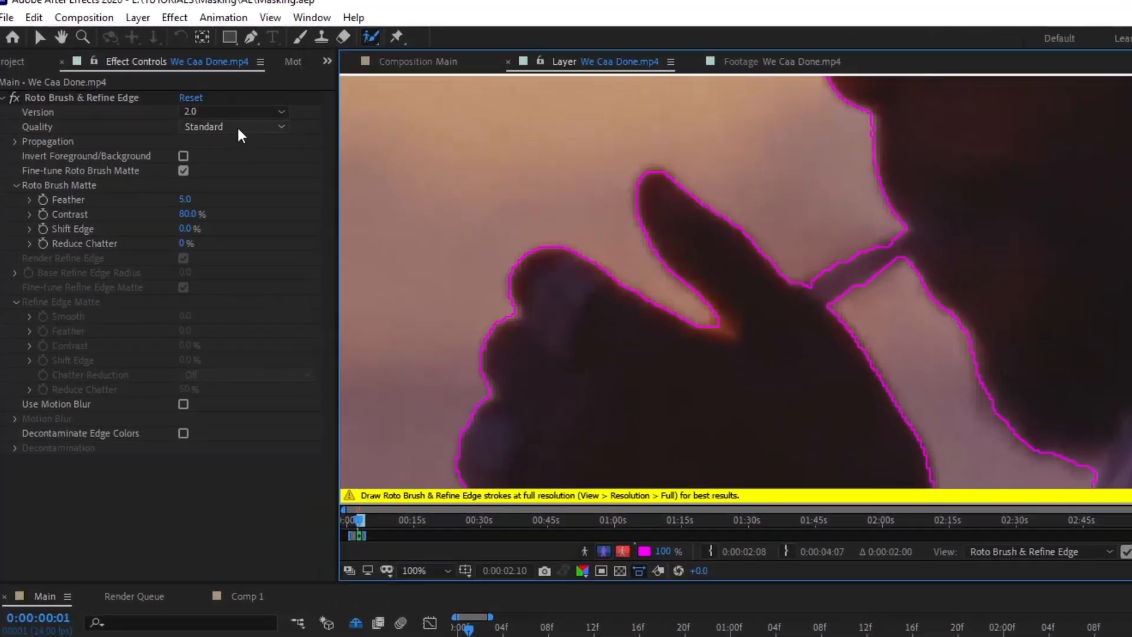
left_click(177, 103)
left_click(200, 132)
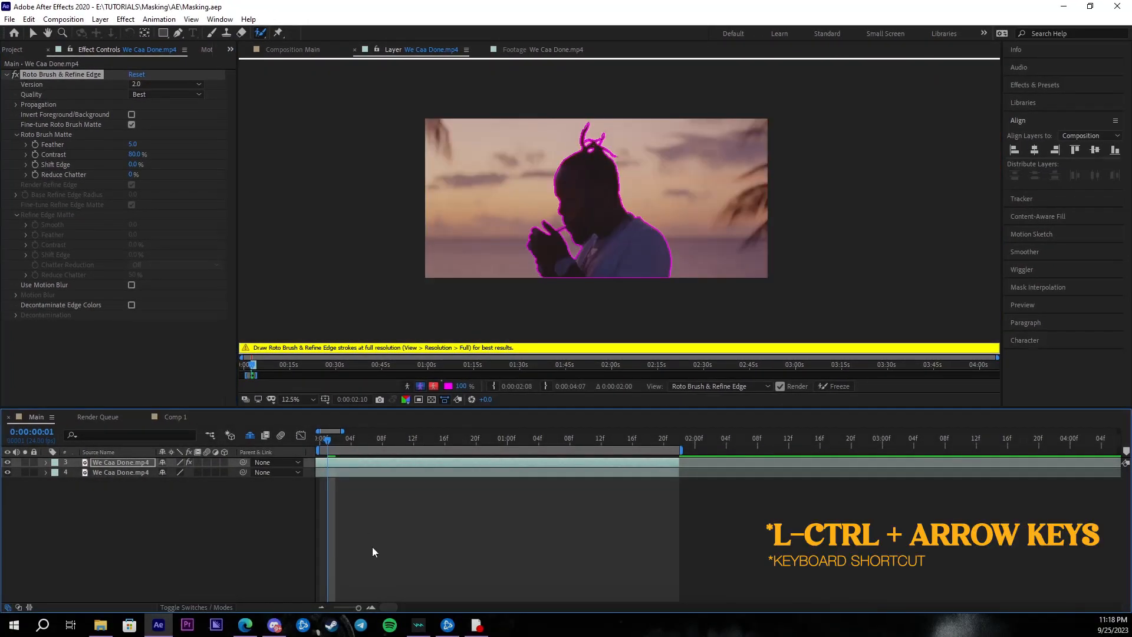
Advance frame by frame towards 0:00:01:14 to propagate the Roto Brush matte through the clip.
key("ctrl+Right")
key("ctrl+Right")
key("ctrl+Right")
key("ctrl+Right")
key("ctrl+Right")
key("ctrl+Right")
key("ctrl+Right")
key("ctrl+Right")
key("ctrl+Right")
key("ctrl+Right")
key("ctrl+Right")
key("ctrl+Right")
key("ctrl+Right")
key("ctrl+Right")
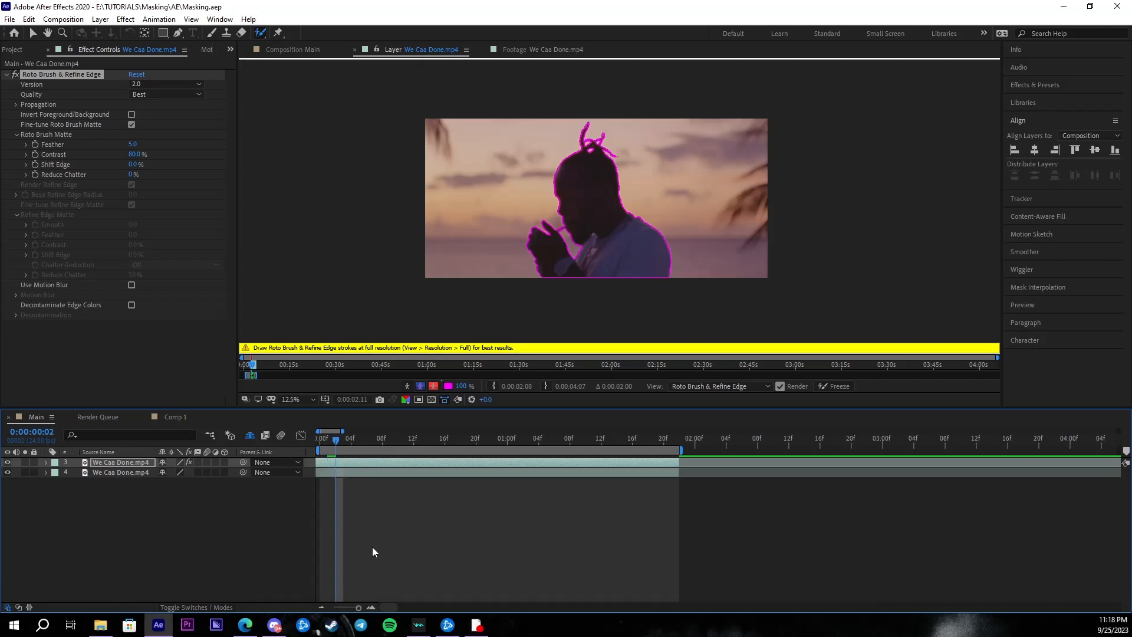
key("ctrl+Right")
key("ctrl+Right")
key("ctrl+Right")
key("ctrl+Right")
key("ctrl+Right")
key("ctrl+Right")
key("ctrl+Right")
key("ctrl+Right")
key("ctrl+Right")
key("ctrl+Right")
key("ctrl+Right")
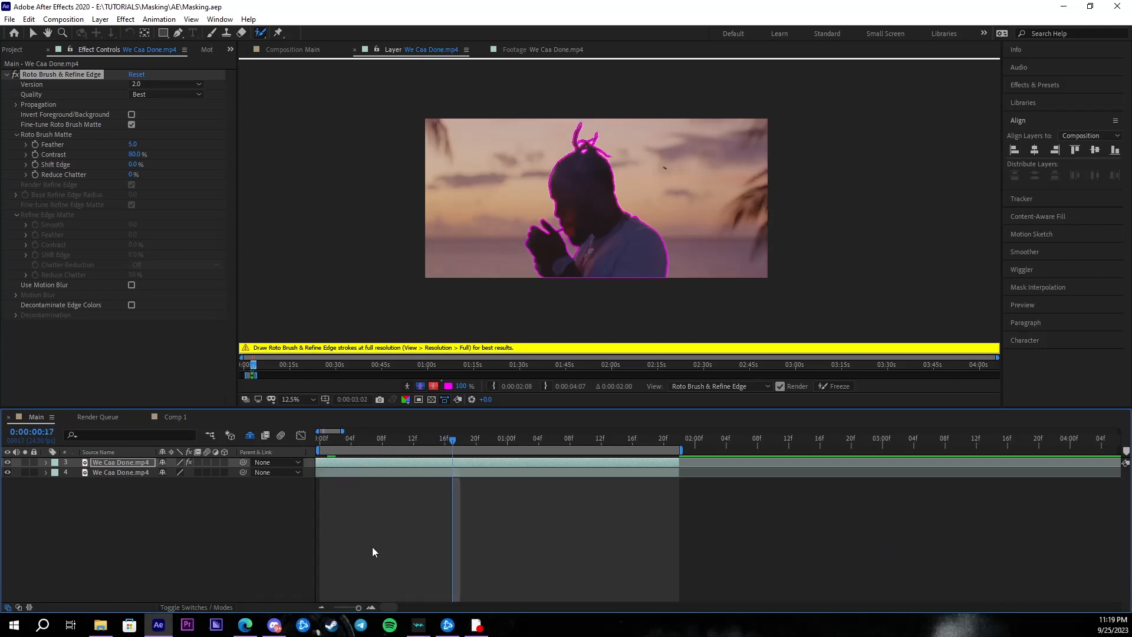
key("ctrl+Right")
key("ctrl+Right")
key("ctrl+Right")
key("ctrl+Right")
key("ctrl+Right")
key("ctrl+Right")
key("ctrl+Right")
key("ctrl+Right")
key("ctrl+Right")
key("ctrl+Right")
key("ctrl+Right")
key("ctrl+Right")
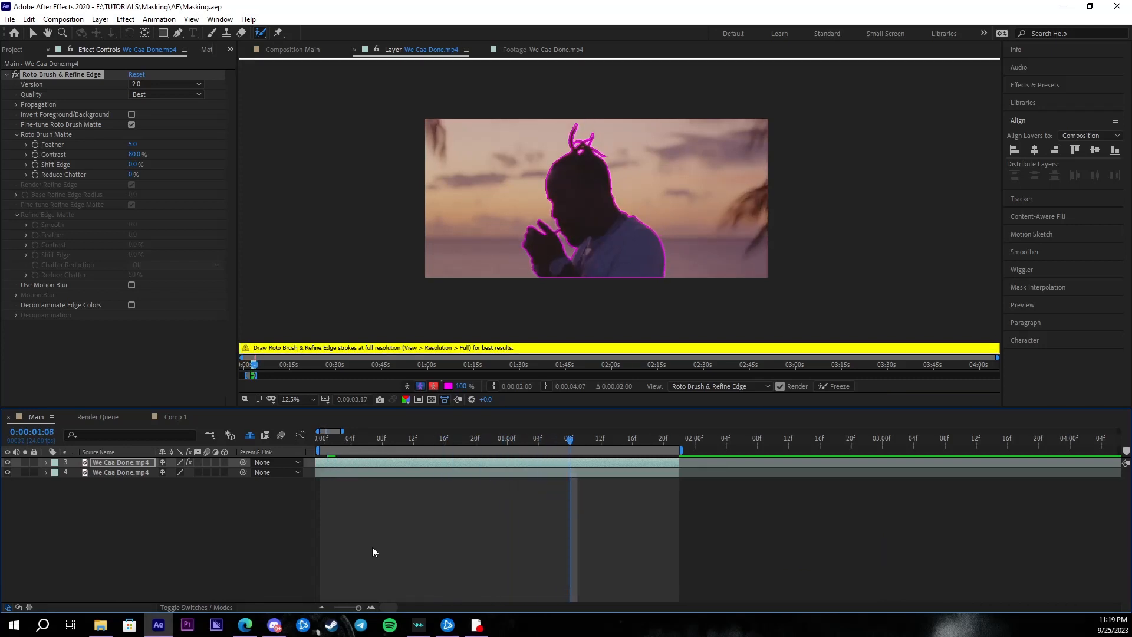
Correct the Roto Brush matte along the outer edge of the hand at 0:00:01:14 and save the project.
scroll(466, 271, "up", 4)
left_click_drag(466, 270, 827, 101)
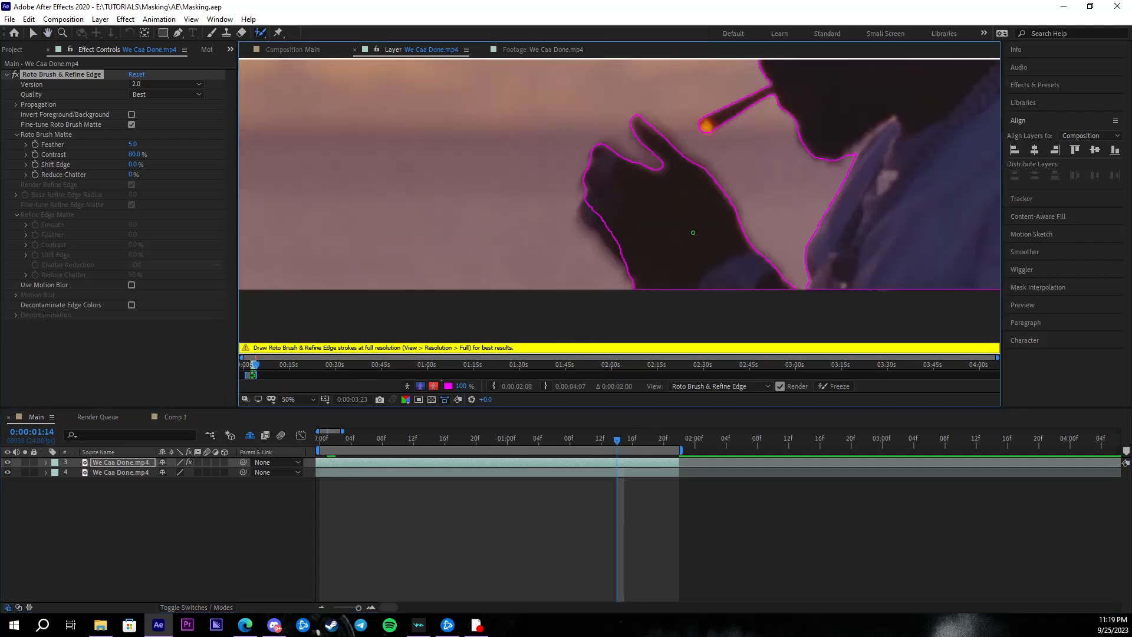
mouse_move(599, 210)
left_mouse_down()
mouse_move(629, 254)
mouse_move(651, 115)
left_mouse_up()
key("ctrl+s")
scroll(642, 235, "down", 2)
scroll(617, 229, "up", 3)
scroll(650, 116, "down", 5)
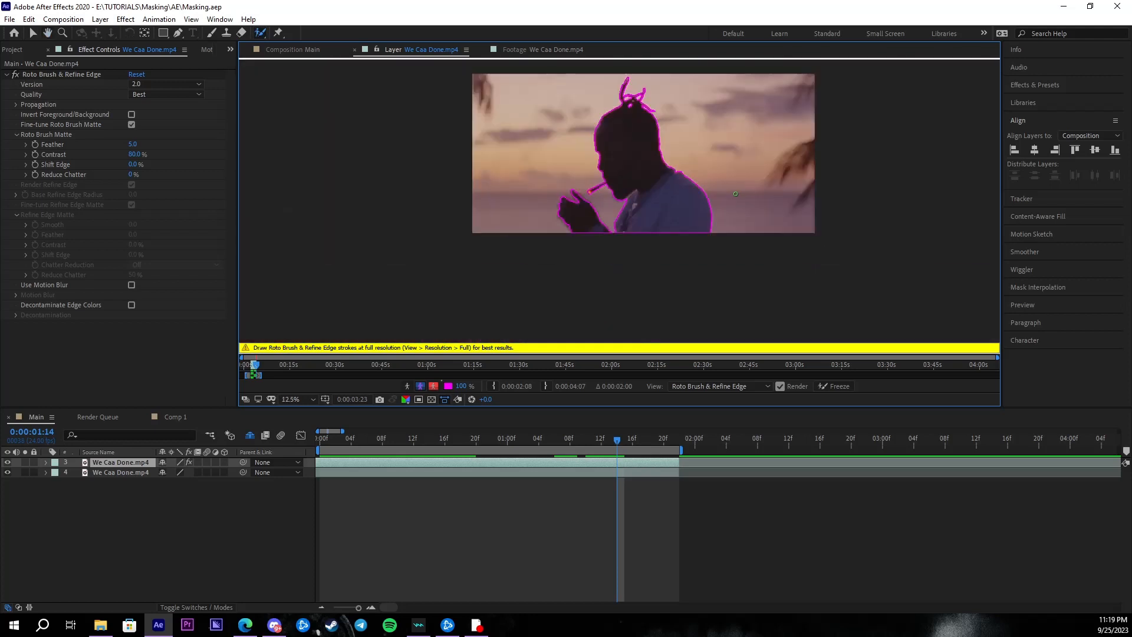
Examine the Roto Brush outline around the man's head, hair and hand at 0:00:01:14.
scroll(649, 205, "up", 1)
left_click_drag(699, 271, 646, 189)
scroll(645, 189, "down", 1)
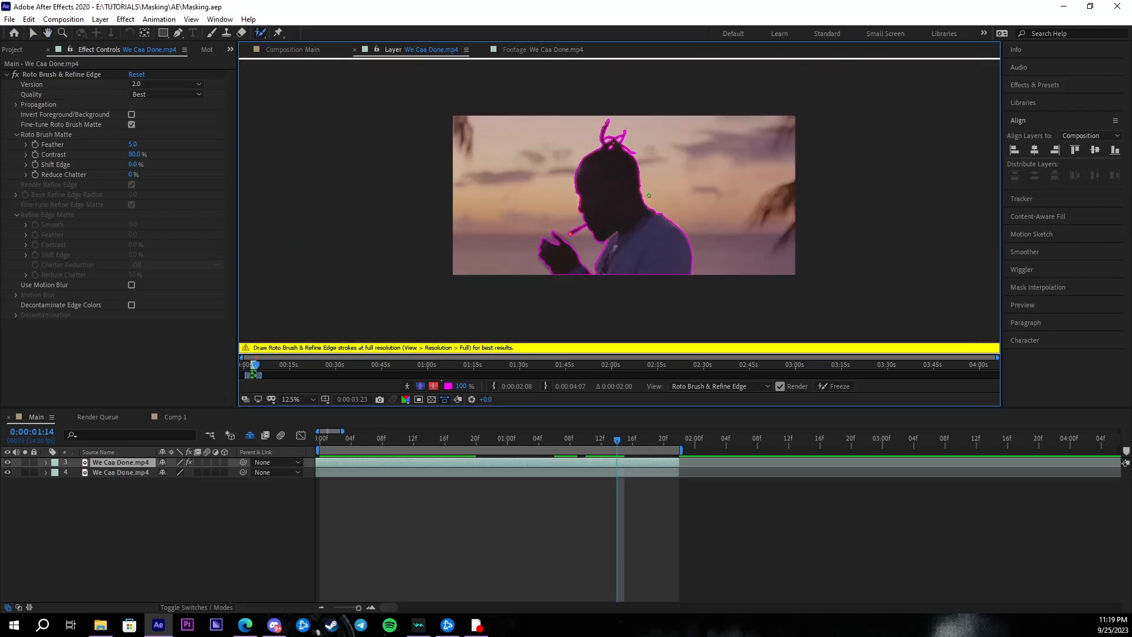
scroll(675, 244, "up", 1)
left_click_drag(675, 244, 617, 207)
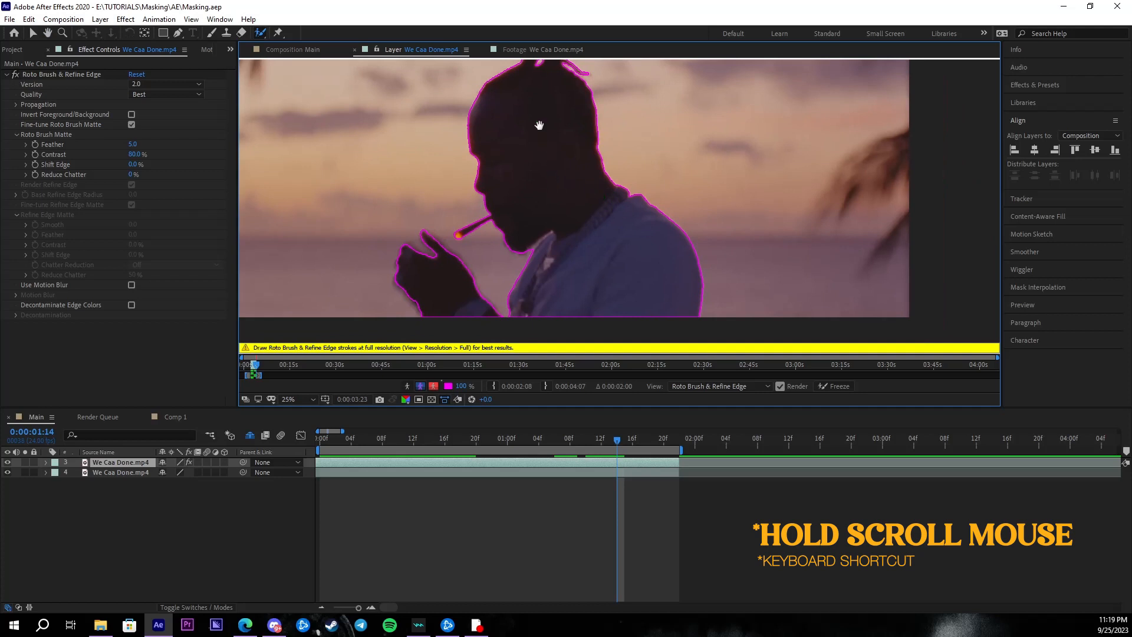
mouse_move(539, 125)
left_mouse_down()
mouse_move(566, 248)
mouse_move(674, 116)
mouse_move(568, 222)
mouse_move(575, 189)
mouse_move(627, 260)
mouse_move(631, 189)
mouse_move(614, 225)
left_mouse_up()
scroll(574, 189, "up", 4)
scroll(627, 260, "down", 4)
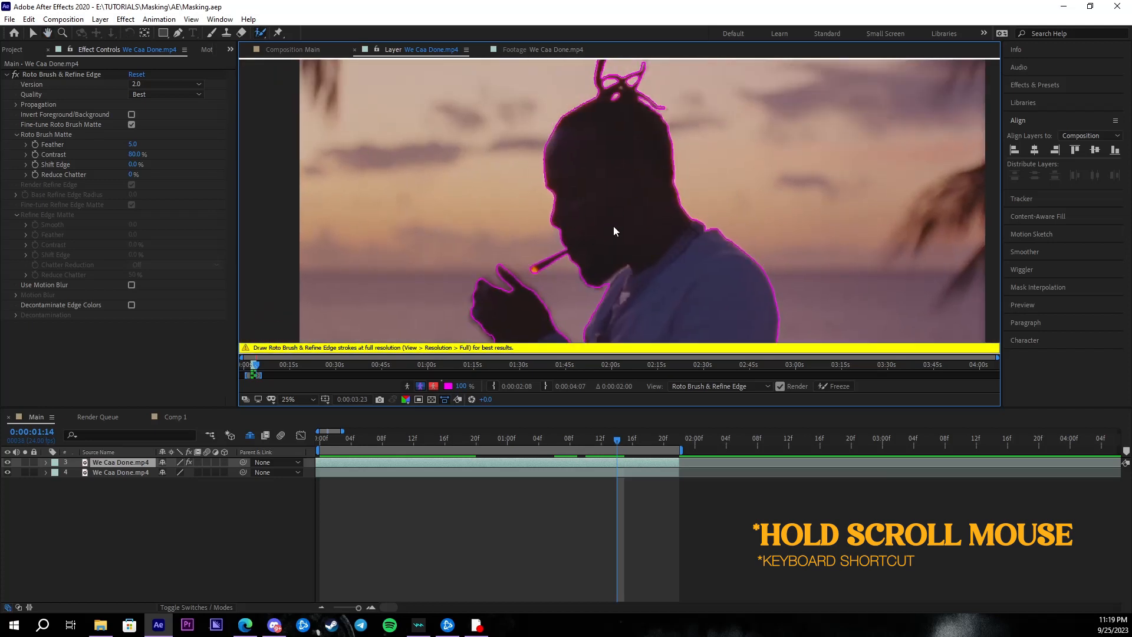
key("h")
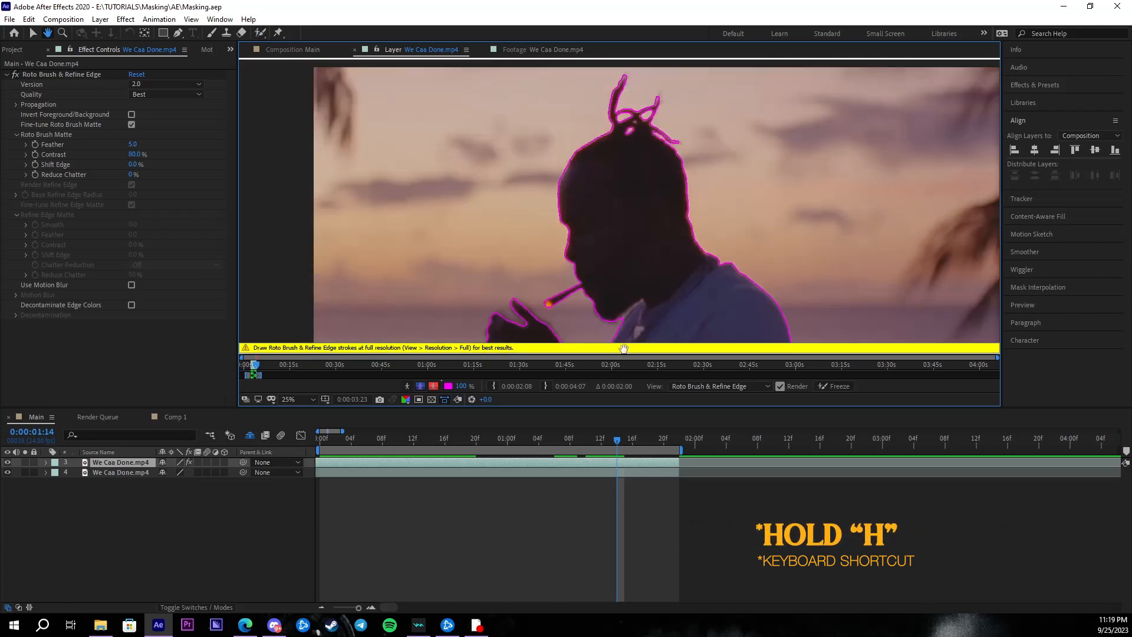
left_click_drag(602, 269, 581, 239)
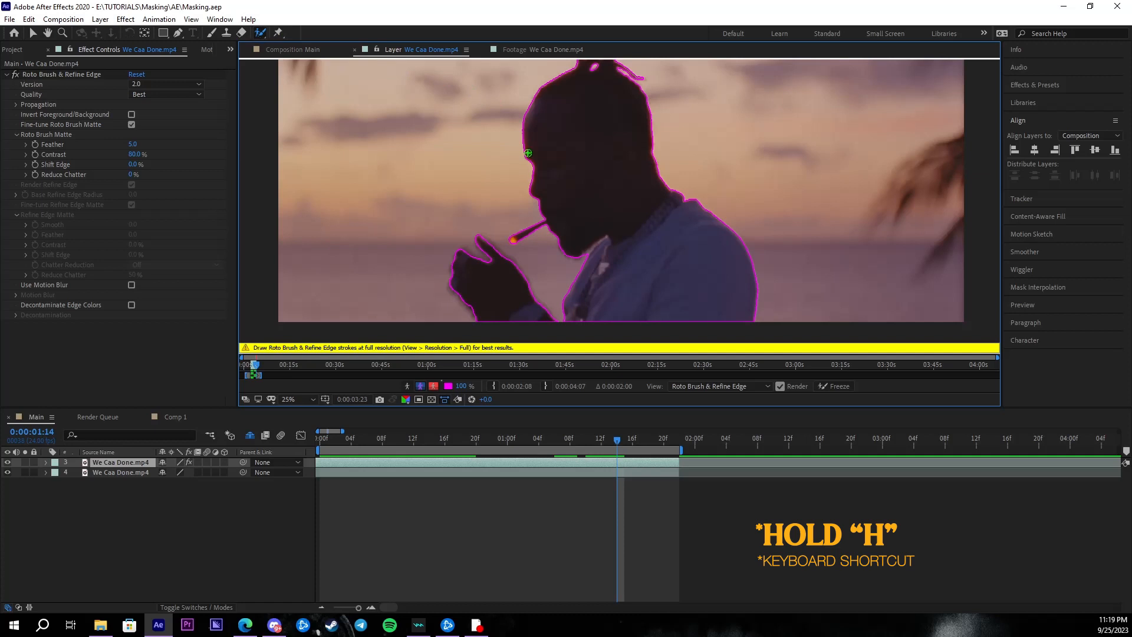
left_click_drag(527, 152, 579, 188)
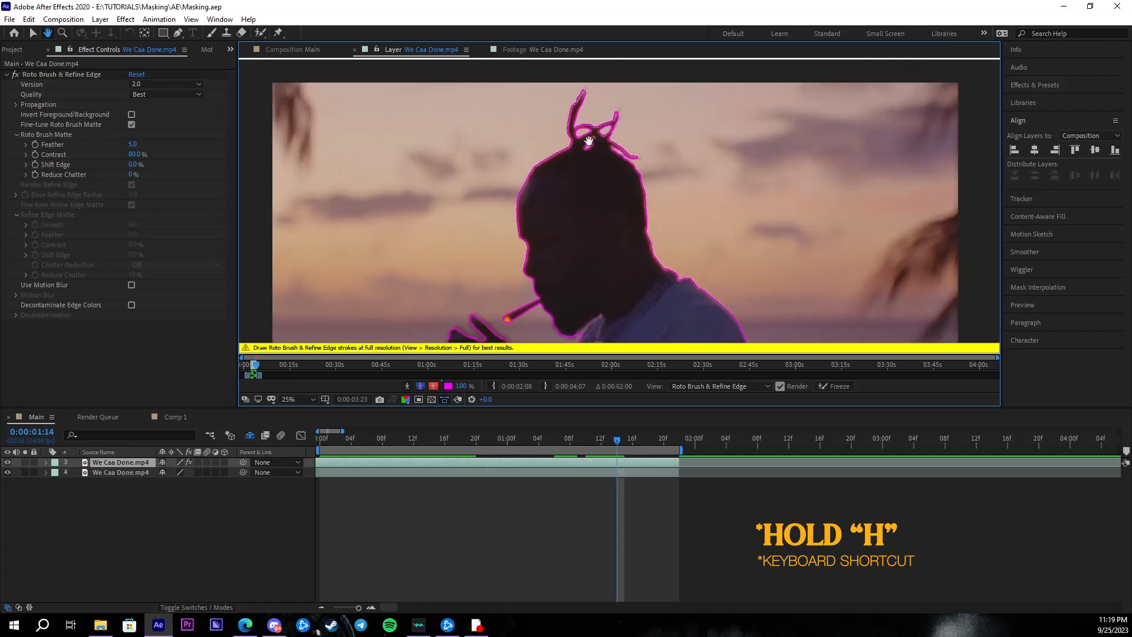
scroll(589, 148, "up", 2)
left_click_drag(561, 128, 597, 285)
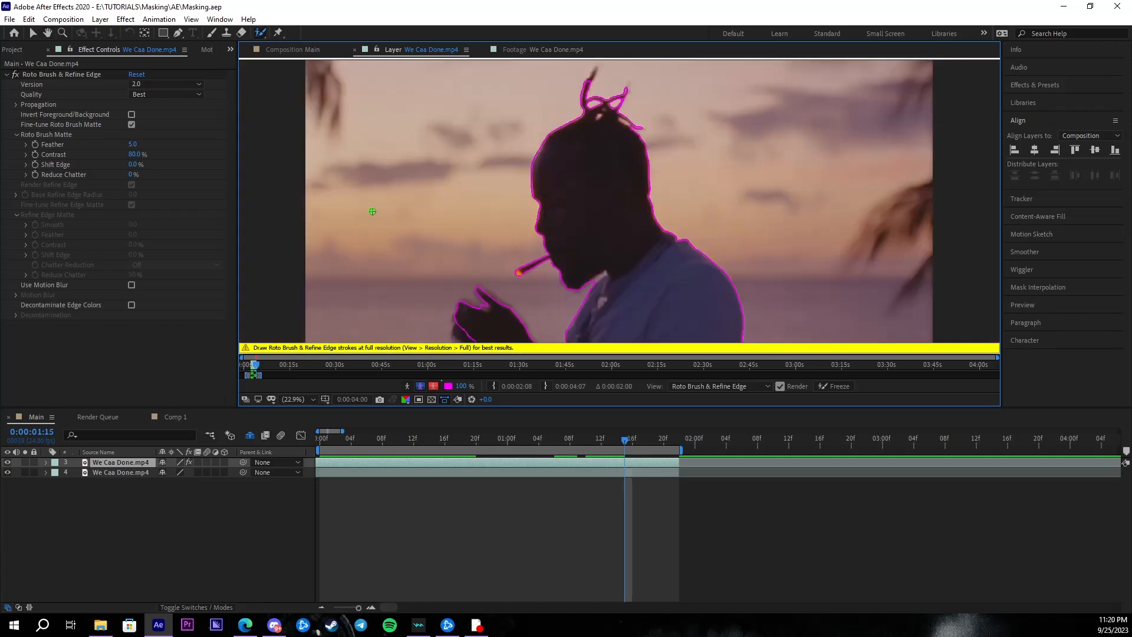
Add the missing edge of the man's hand to the Roto Brush matte at 0:00:01:15.
scroll(451, 301, "up", 1)
left_click_drag(451, 306, 560, 162)
left_click_drag(557, 195, 574, 209)
Exclude the small background gap at the base of the hair strands from the matte at 0:00:01:15.
left_click_drag(654, 77, 589, 201)
scroll(631, 94, "up", 2)
left_click_drag(646, 130, 635, 197)
left_click_drag(562, 176, 556, 192)
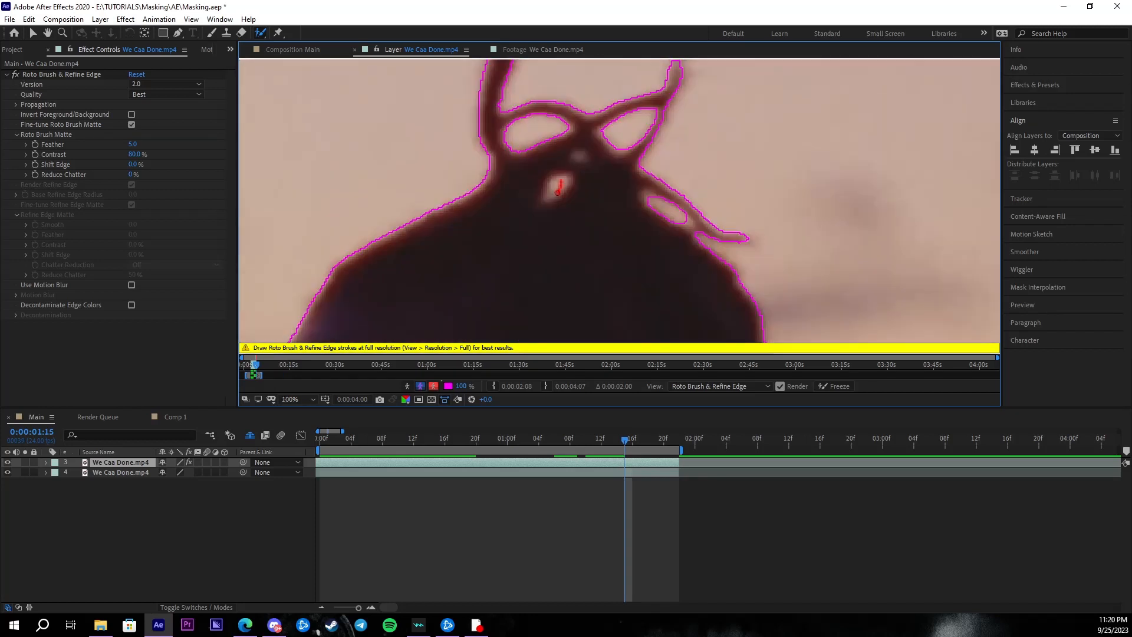
Exclude the narrow background gap between the neck and the shirt collar from the matte at 0:00:01:15.
scroll(557, 185, "down", 1)
left_click_drag(508, 330, 526, 211)
left_click_drag(554, 259, 624, 235)
scroll(589, 118, "up", 2)
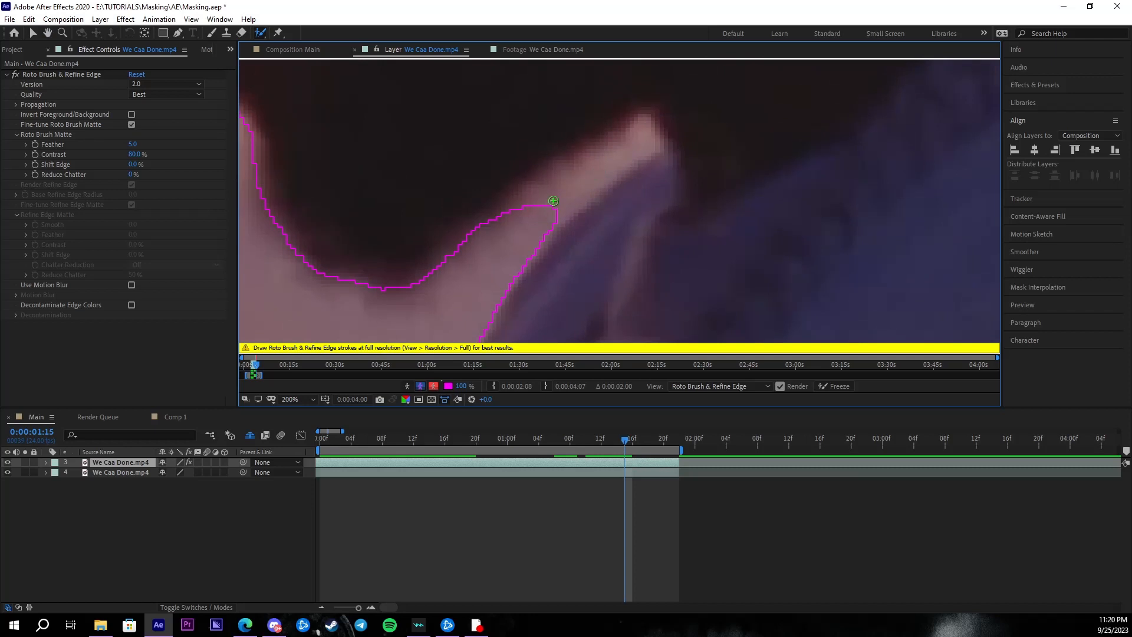
left_click_drag(552, 204, 619, 157)
scroll(621, 174, "down", 8)
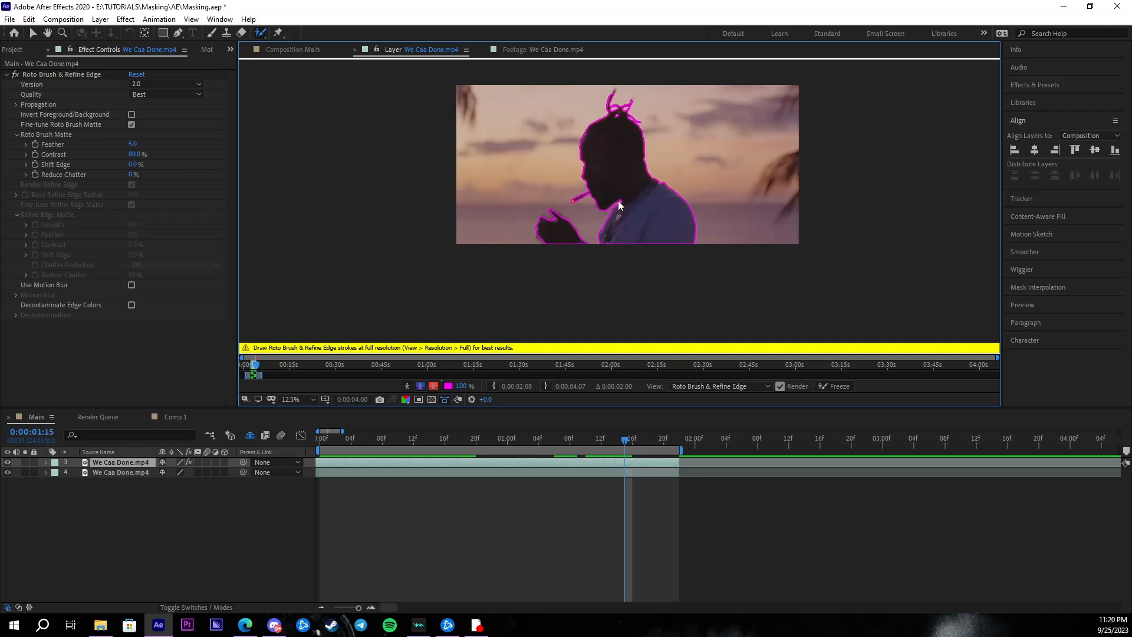
Fill the stray hole inside the man's head in the Roto Brush matte at 0:00:00:00.
scroll(618, 200, "up", 3)
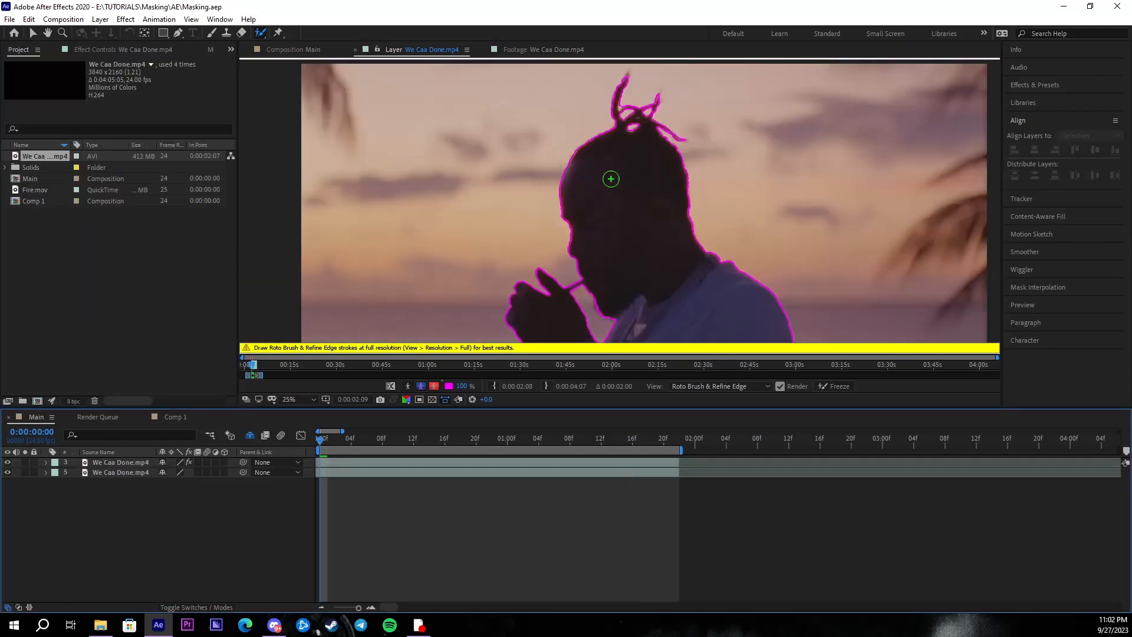
scroll(590, 177, "up", 3)
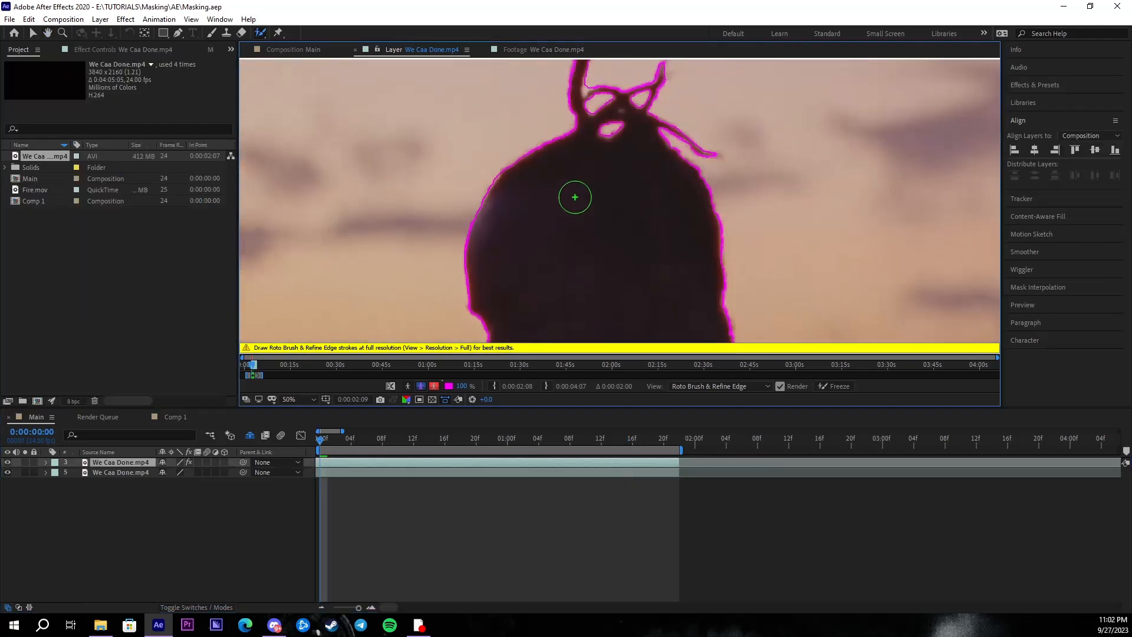
mouse_move(460, 160)
left_mouse_down()
mouse_move(567, 209)
mouse_move(568, 224)
mouse_move(540, 184)
left_mouse_up()
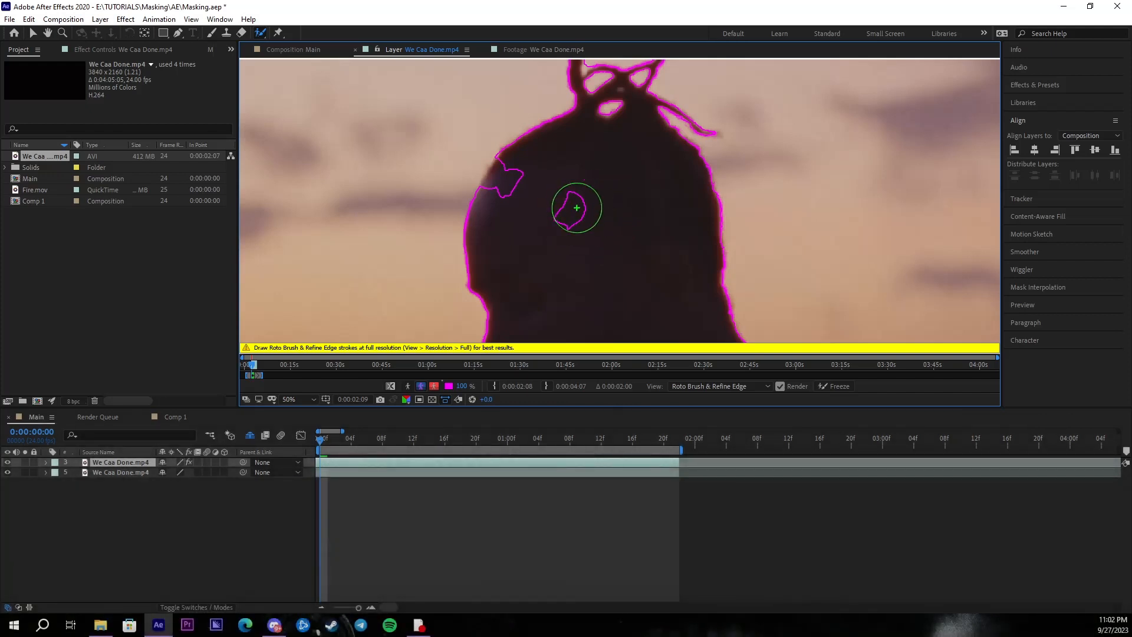
left_click_drag(576, 208, 568, 219)
Add the missing notch at the man's forehead back to the Roto Brush matte at 0:00:00:00.
left_click_drag(511, 191, 521, 184)
key("period")
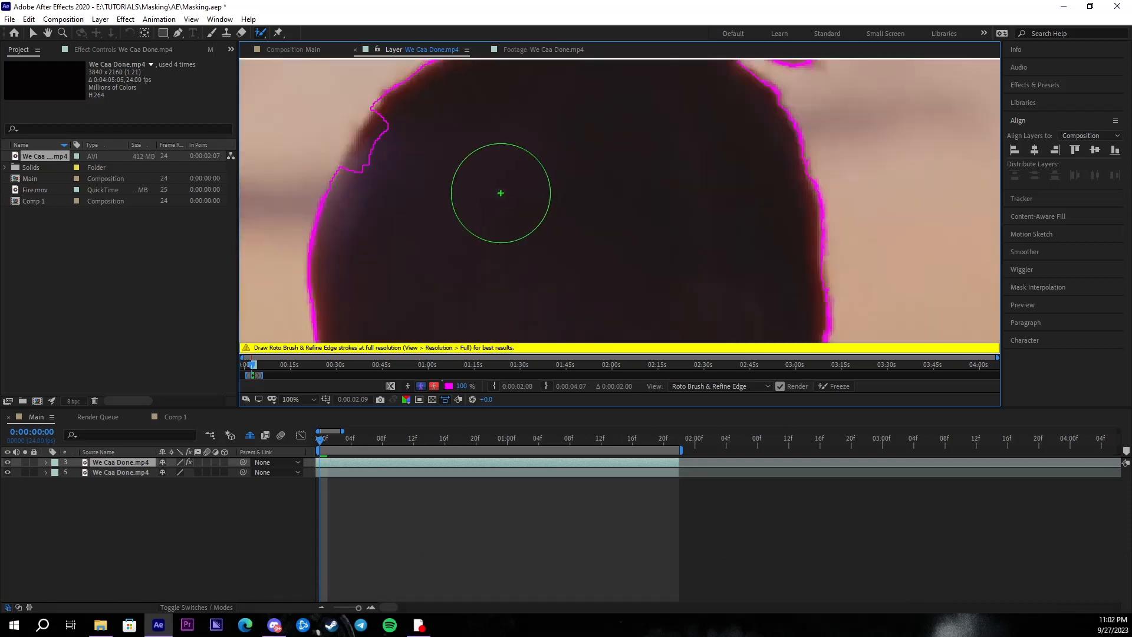
mouse_move(419, 161)
left_mouse_down()
mouse_move(604, 242)
mouse_move(581, 260)
mouse_move(587, 247)
left_mouse_up()
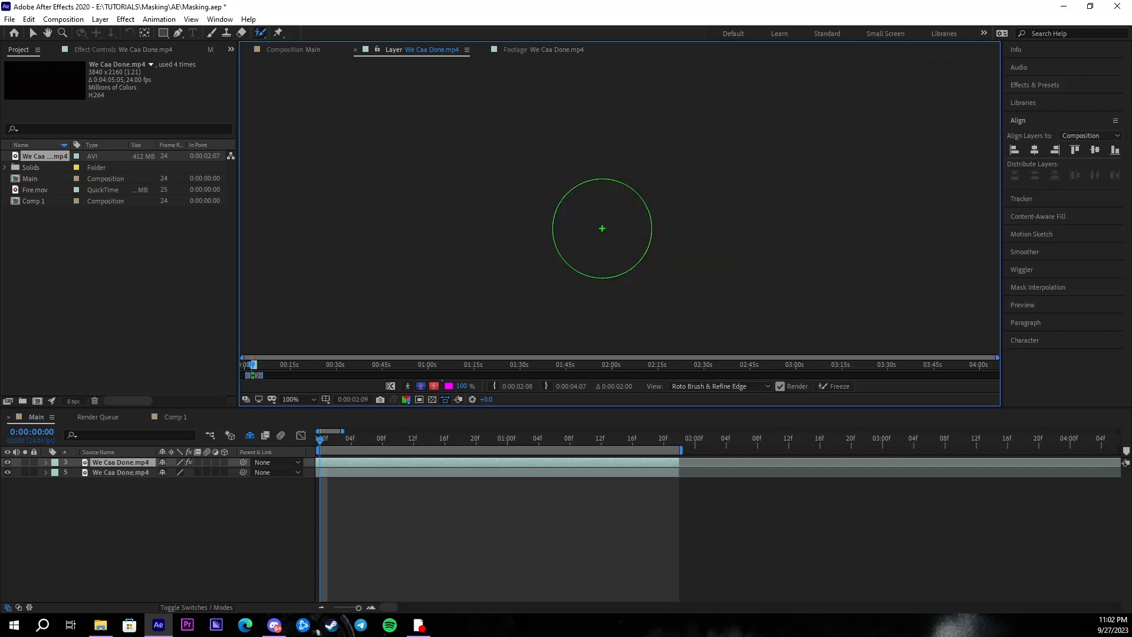
left_click(590, 229)
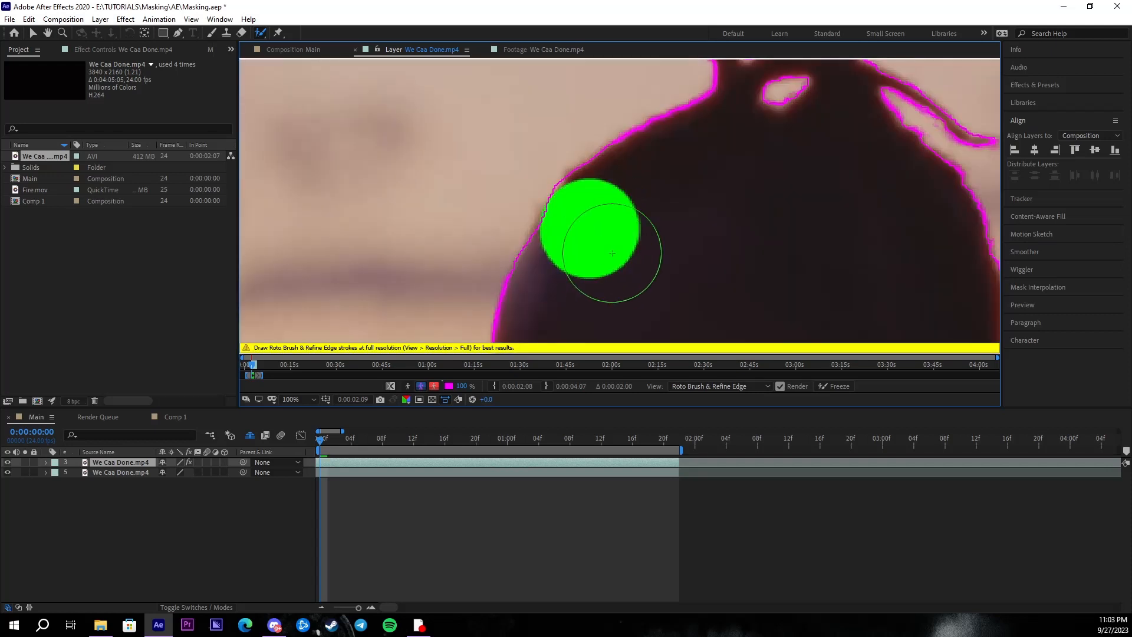
left_click(558, 256)
scroll(631, 253, "down", 2)
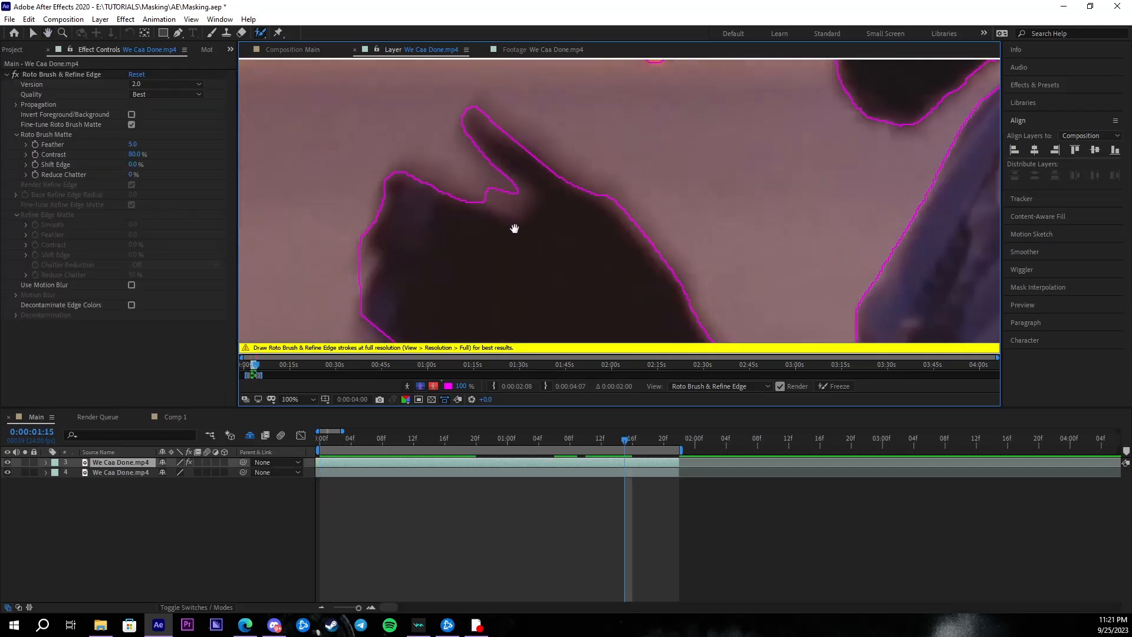
Switch from the Roto Brush Tool to the Refine Edge Tool for the man's matte at 0:00:00:00.
left_click_drag(514, 228, 565, 203)
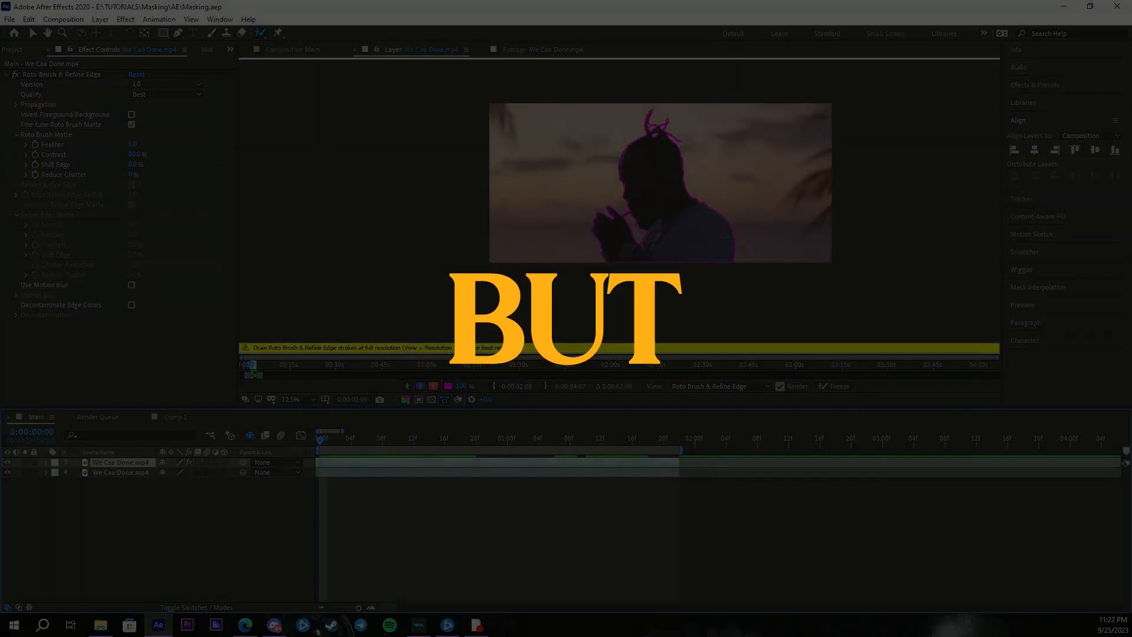
left_click_drag(727, 232, 677, 259)
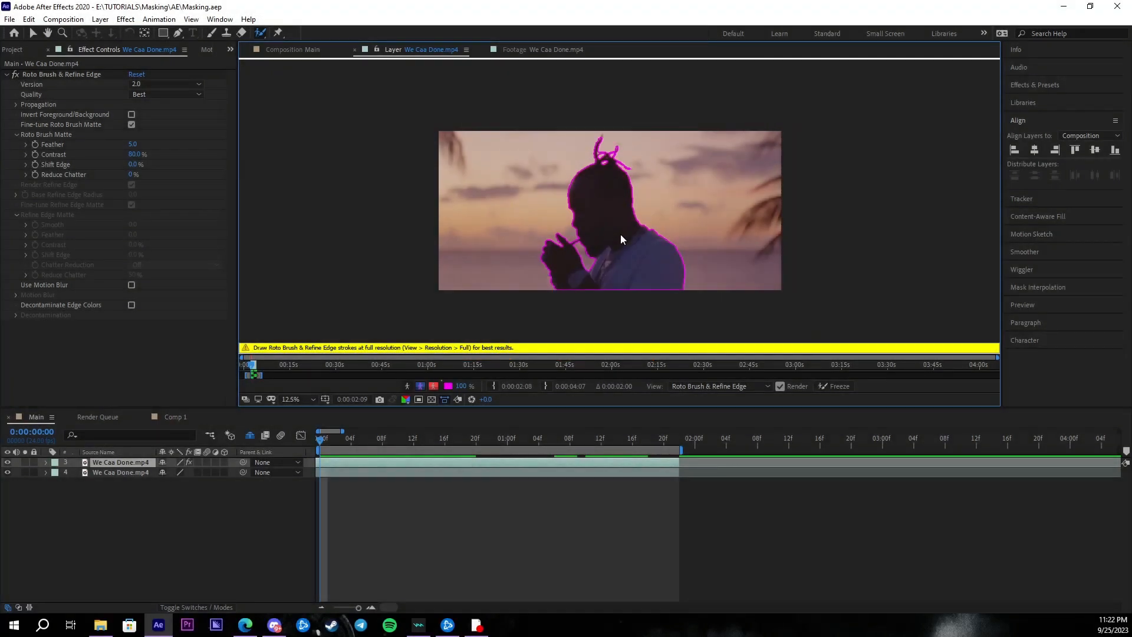
left_click(261, 37)
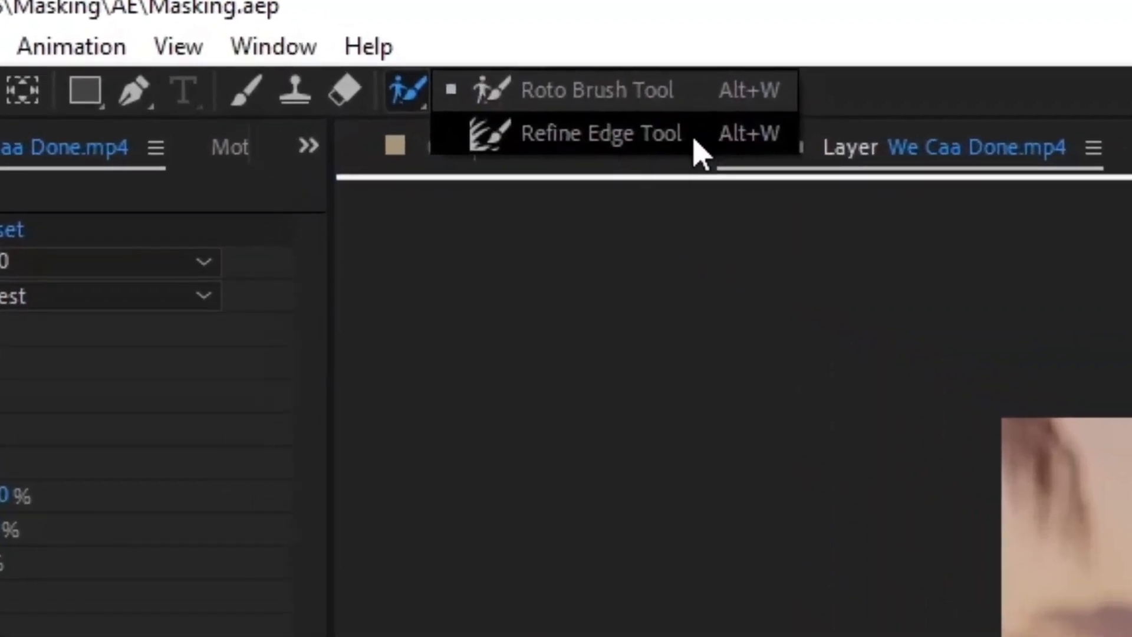
left_click(783, 170)
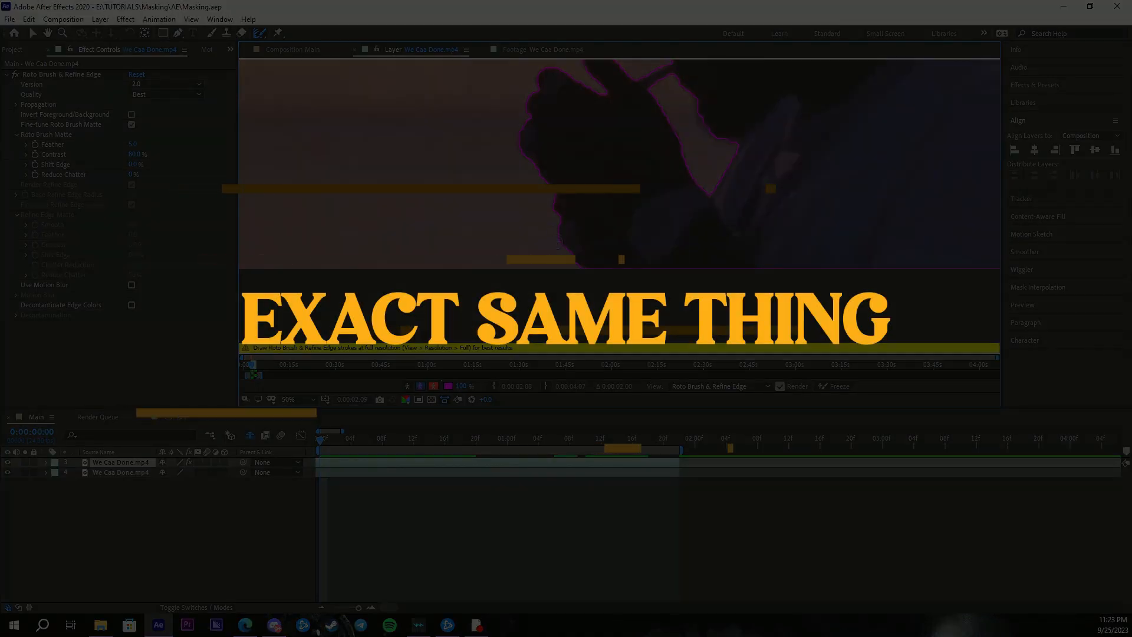
Examine the matte outline along the man's hand, wrist and the gap beside the collar at 0:00:00:00.
scroll(559, 245, "up", 1)
left_click_drag(562, 253, 568, 202)
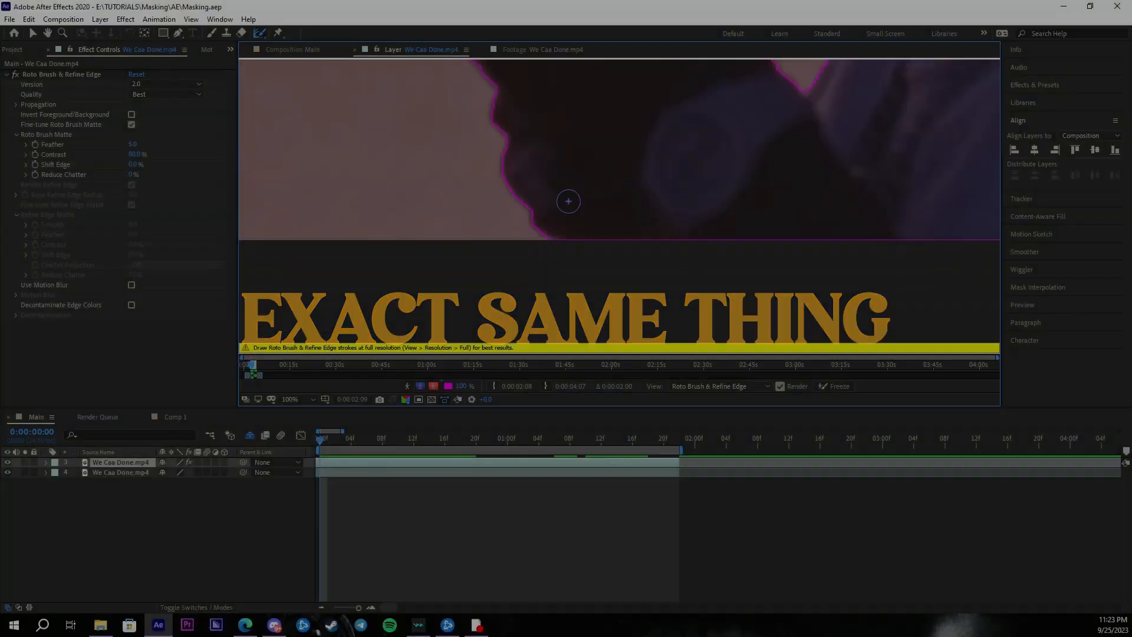
left_click_drag(488, 111, 354, 82)
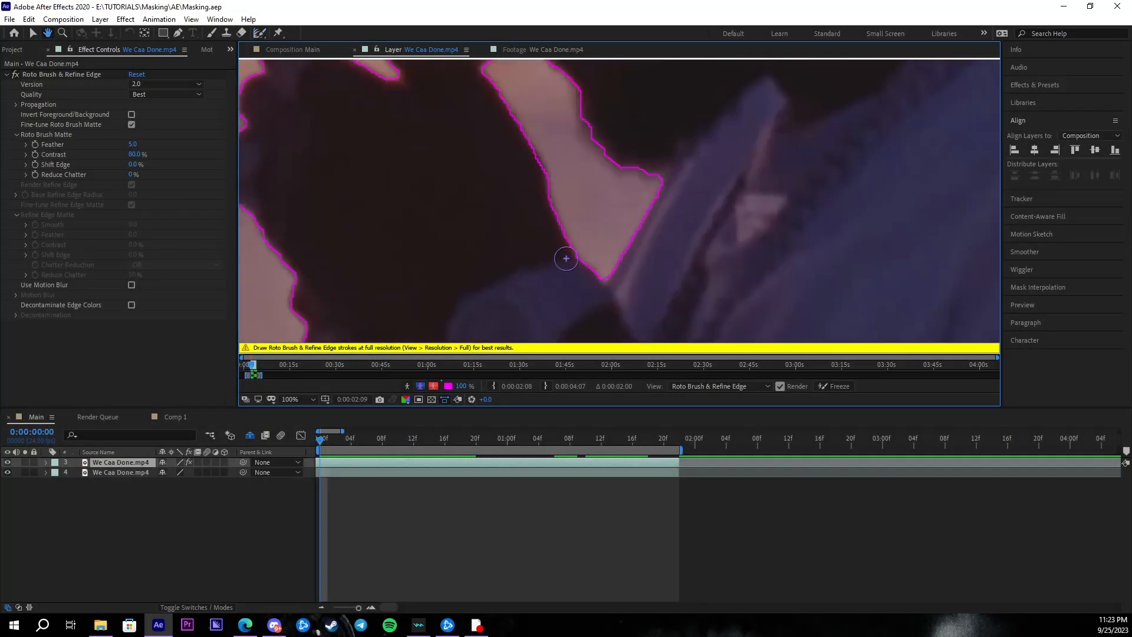
left_click_drag(566, 258, 522, 280)
left_click_drag(511, 141, 577, 325)
left_click_drag(531, 115, 538, 217)
left_click_drag(534, 171, 576, 213)
mouse_move(637, 311)
left_mouse_down()
mouse_move(619, 166)
mouse_move(599, 237)
mouse_move(627, 253)
left_mouse_up()
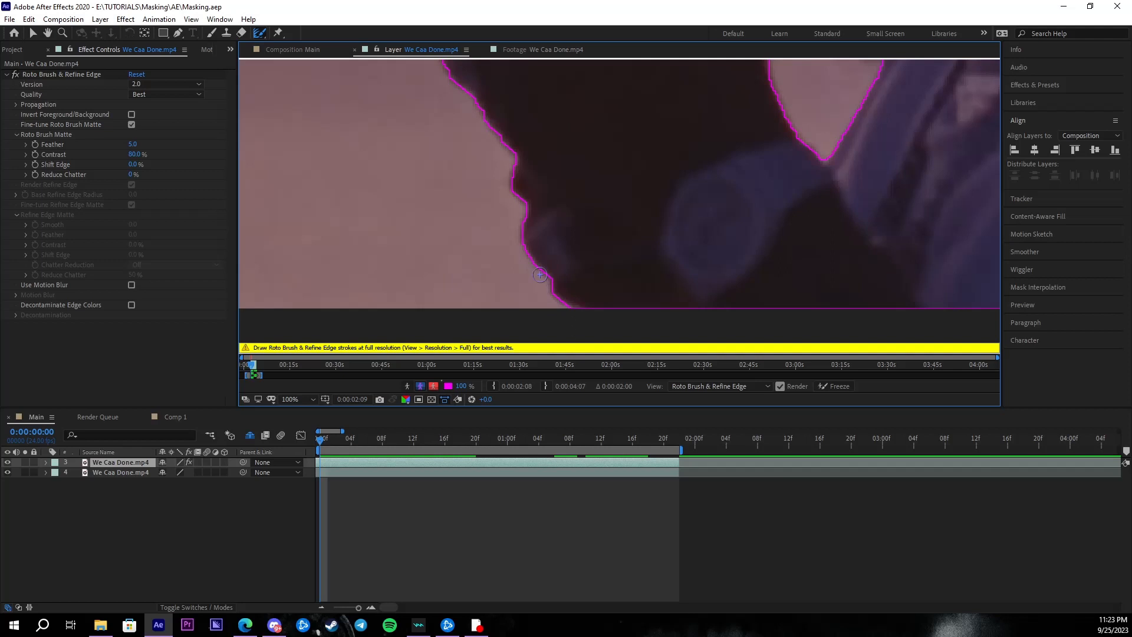
left_click_drag(533, 197, 533, 220)
left_click_drag(626, 277, 583, 89)
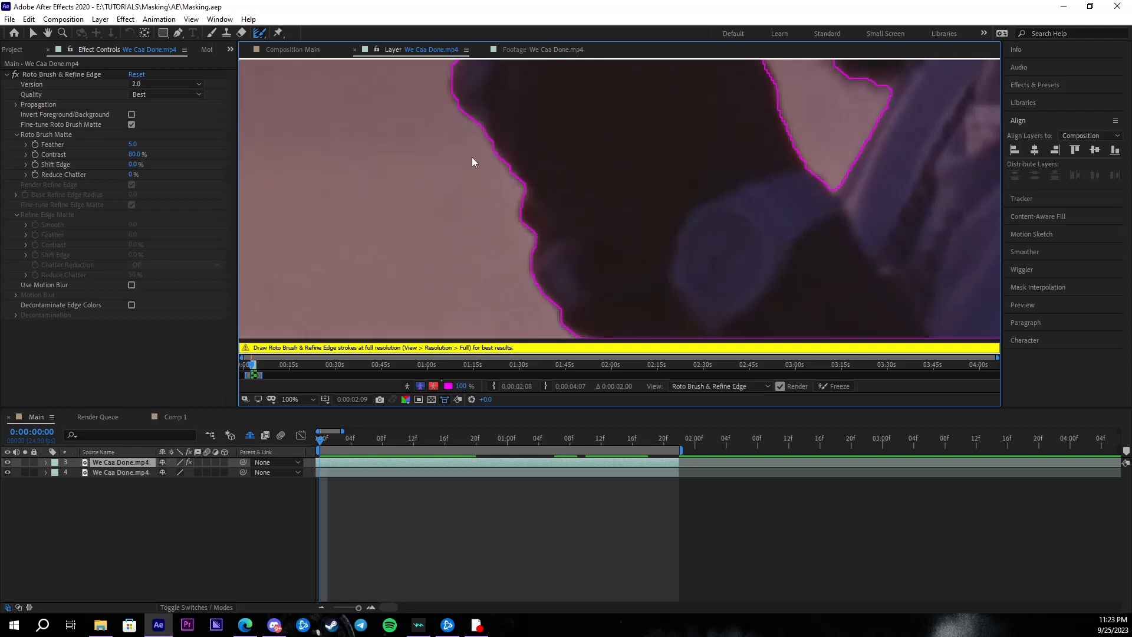
mouse_move(472, 157)
left_mouse_down()
mouse_move(476, 328)
mouse_move(473, 231)
left_mouse_up()
scroll(602, 215, "down", 2)
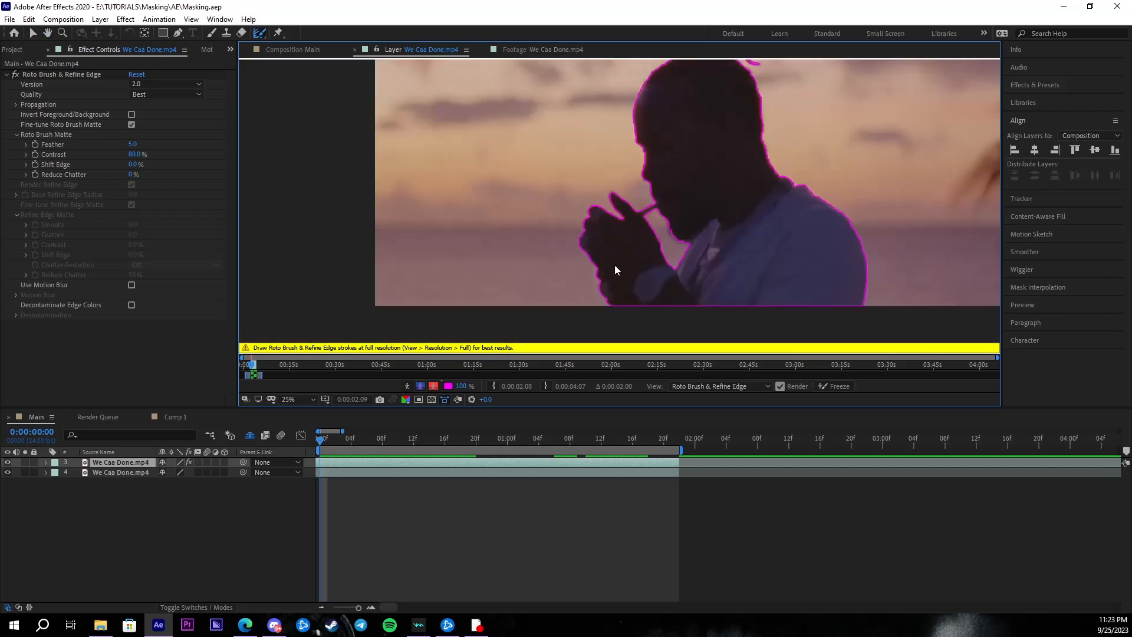
Trace the man's whole outline, including the hand and the gap below the chin, with Refine Edge strokes at 0:00:00:00.
mouse_move(512, 227)
left_mouse_down()
mouse_move(551, 200)
mouse_move(508, 236)
left_mouse_up()
scroll(523, 209, "up", 2)
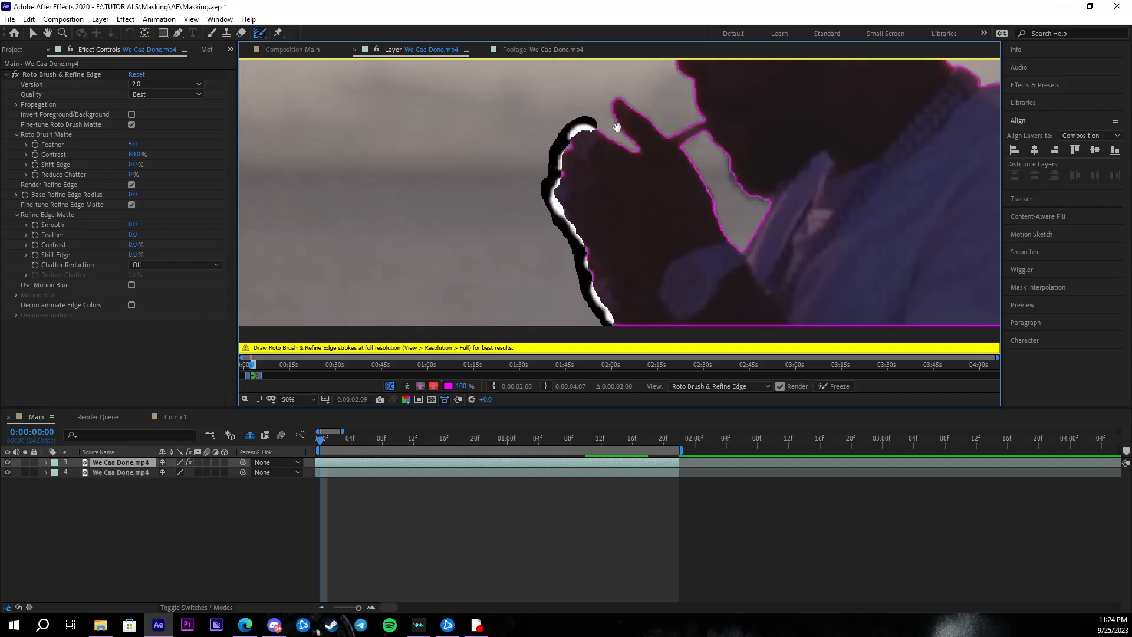
mouse_move(542, 165)
left_mouse_down()
mouse_move(594, 227)
mouse_move(728, 172)
left_mouse_up()
left_click_drag(726, 231, 582, 180)
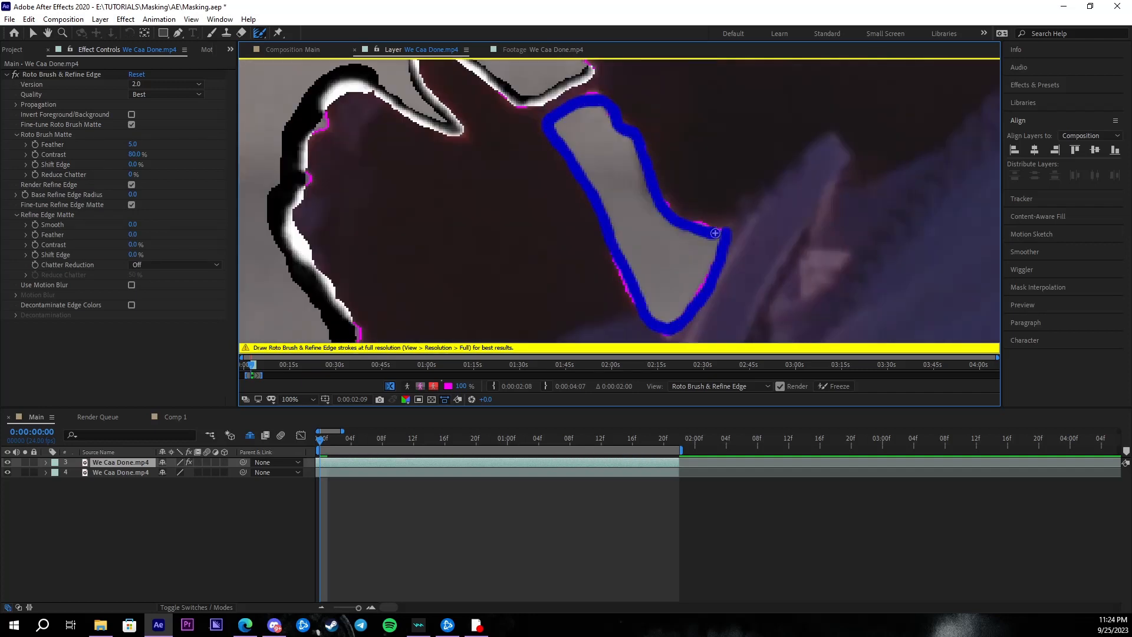
left_click_drag(715, 233, 718, 233)
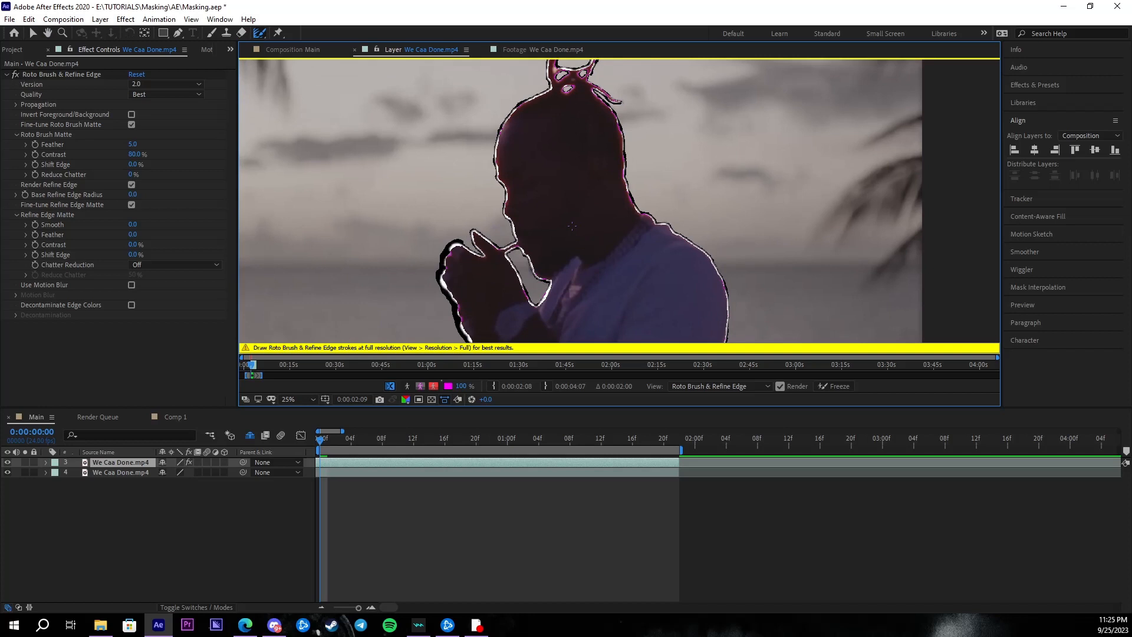
key("comma")
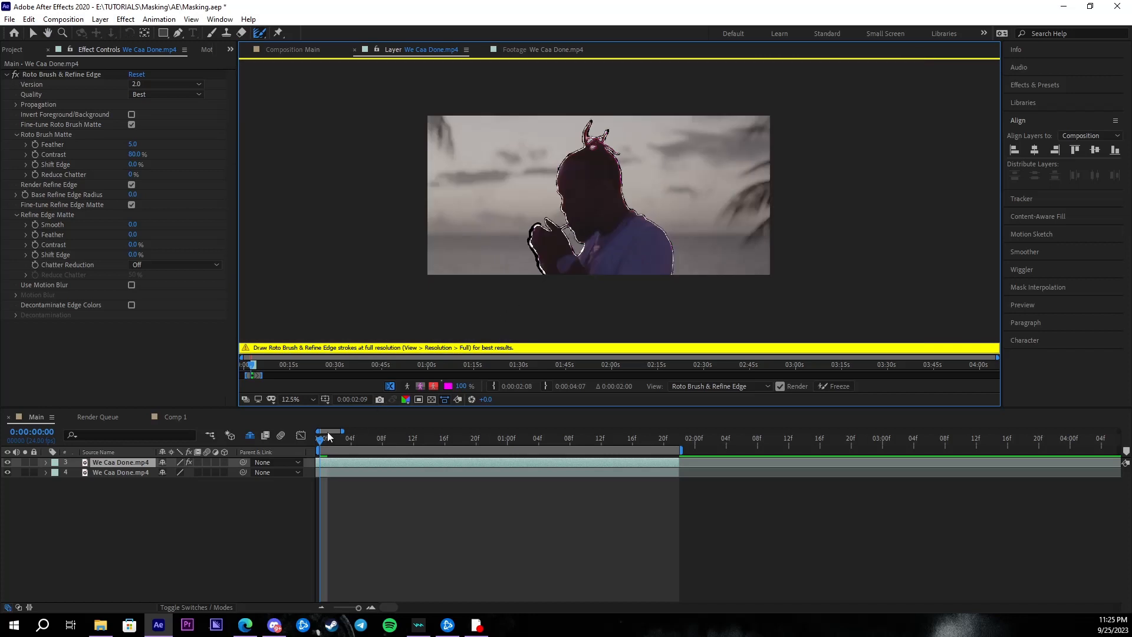
Propagate the refined edge through the clip, jumping to 0:00:00:09 and advancing frame by frame to 0:00:01:02.
left_click_drag(327, 436, 388, 444)
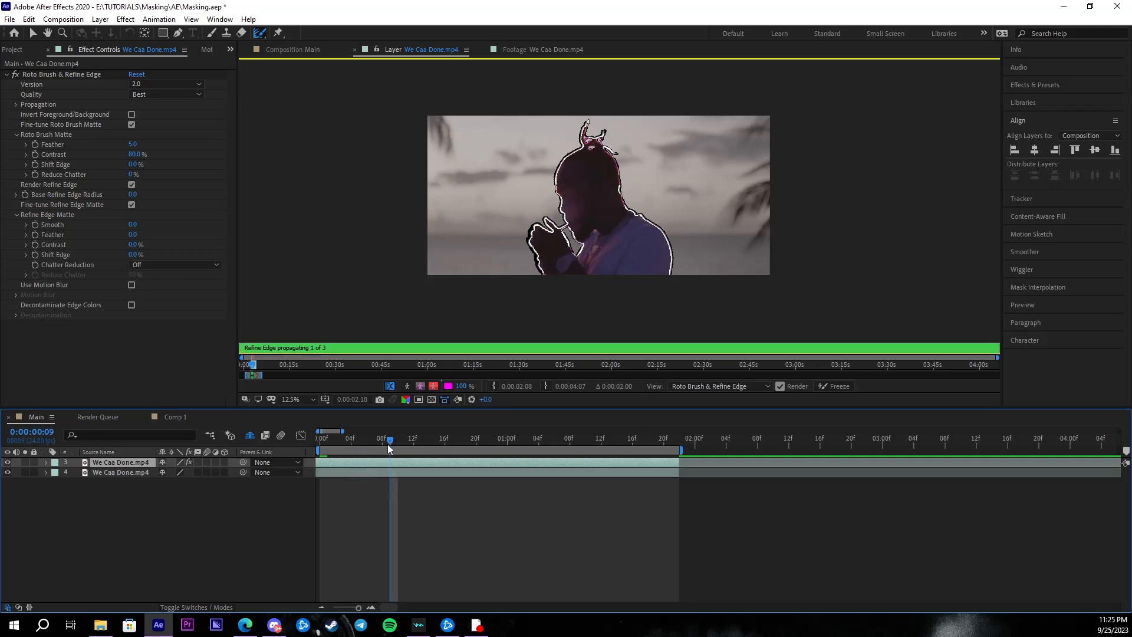
key("Page_Down")
key("Page_Down")
key("Page_Down")
key("Page_Down")
key("Page_Down")
key("Page_Down")
key("Page_Down")
key("Page_Down")
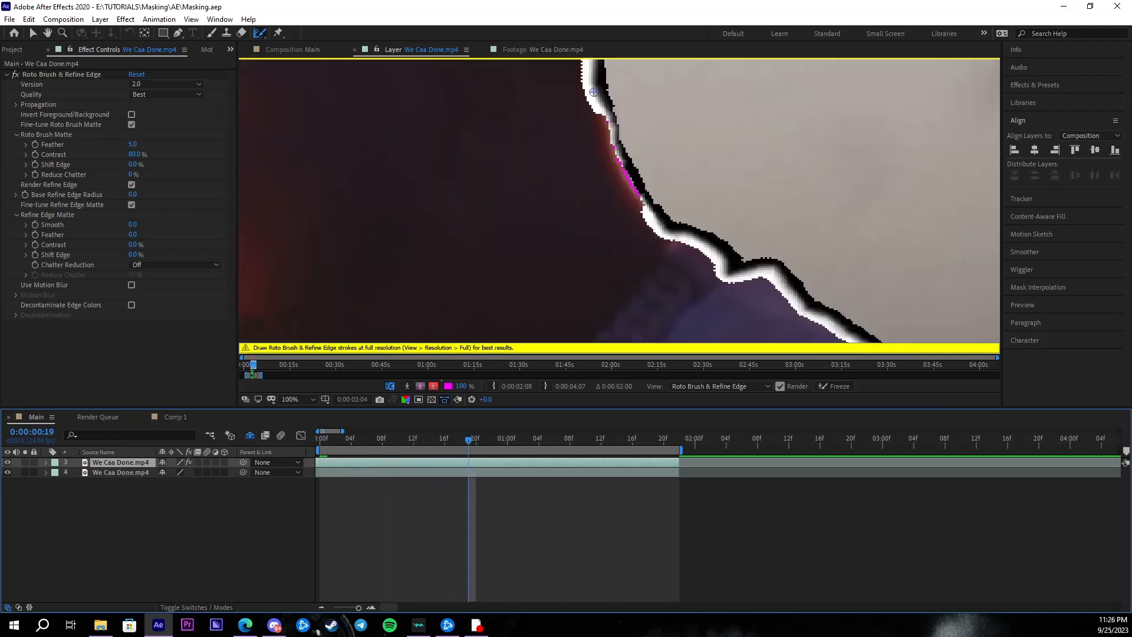
scroll(594, 92, "down", 4)
key("Page_Down")
key("Page_Down")
key("Page_Down")
key("Page_Down")
key("Page_Down")
key("Page_Down")
key("Page_Down")
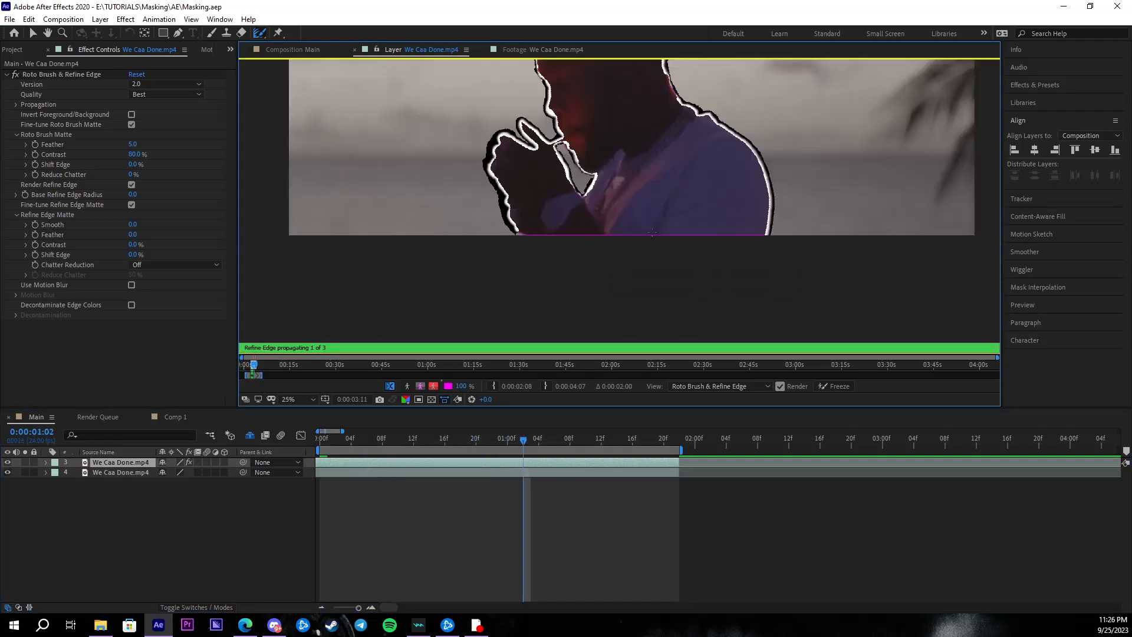
Freeze the Roto Brush & Refine Edge propagation for the layer.
scroll(651, 233, "down", 2)
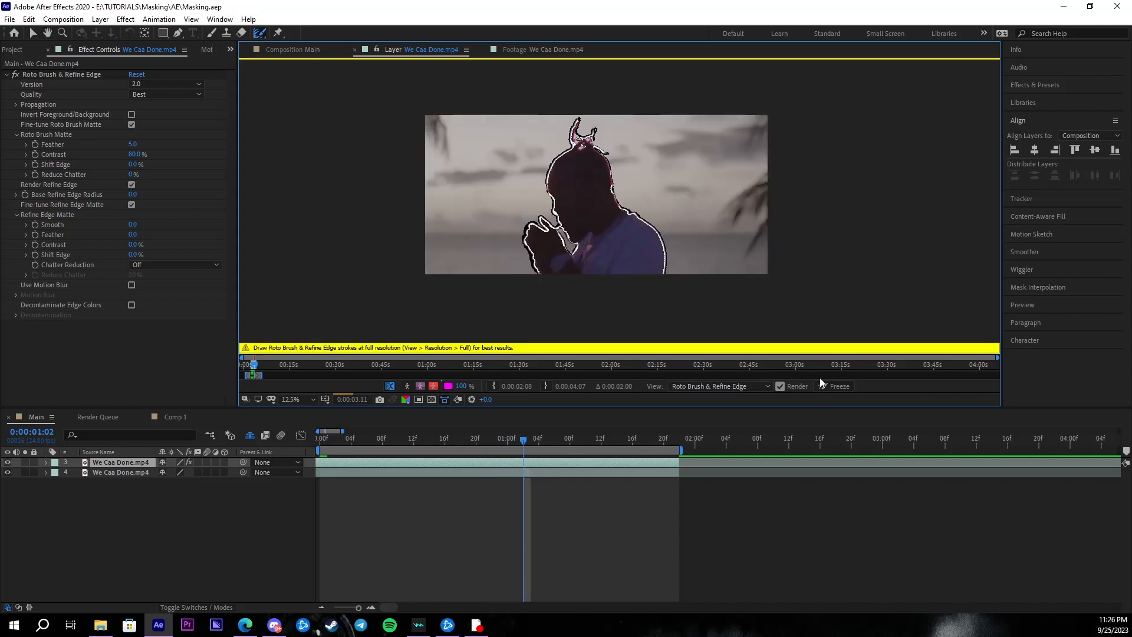
left_click(839, 385)
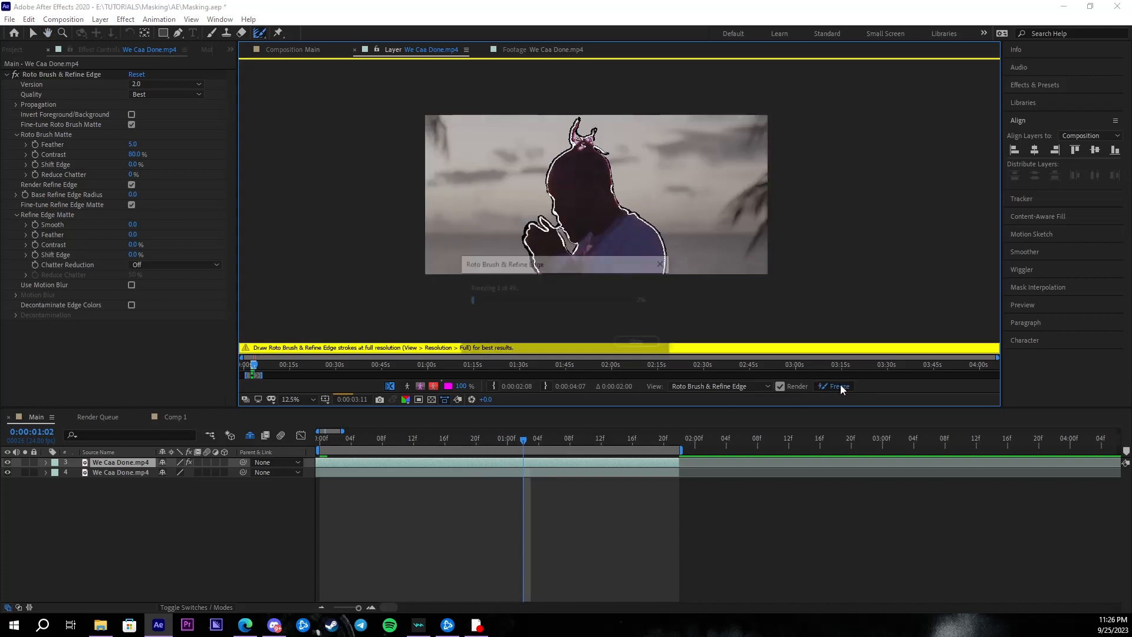
Check the cut-out in the Main composition at 0:00:00:00 by temporarily hiding the lower We Caa Done.mp4 layer.
left_click(299, 50)
left_click_drag(458, 440, 319, 439)
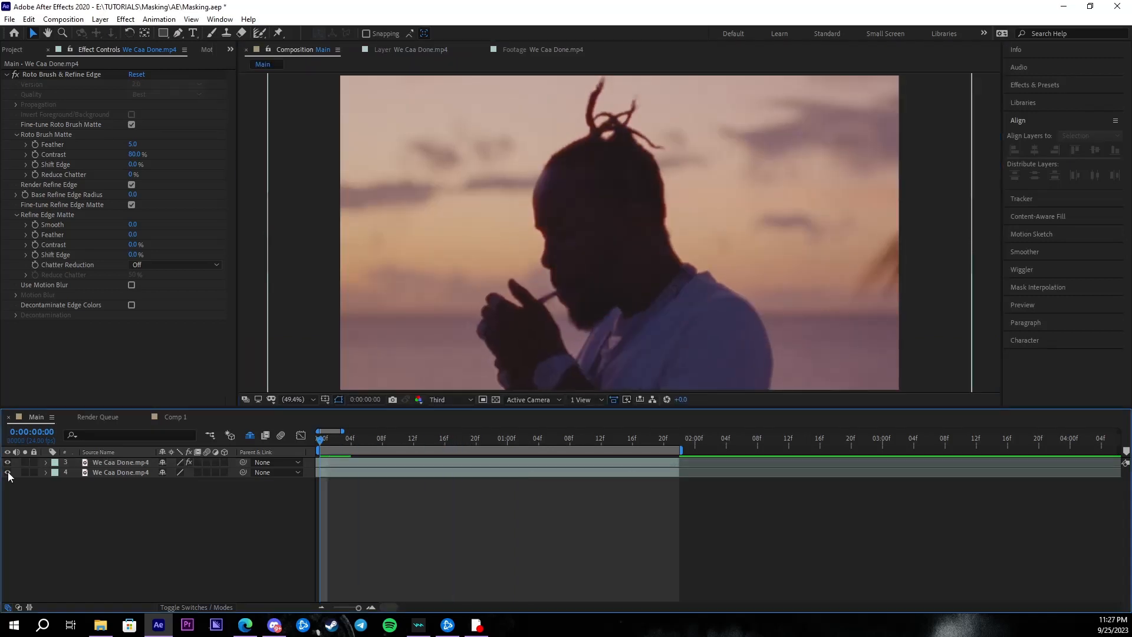
left_click(8, 472)
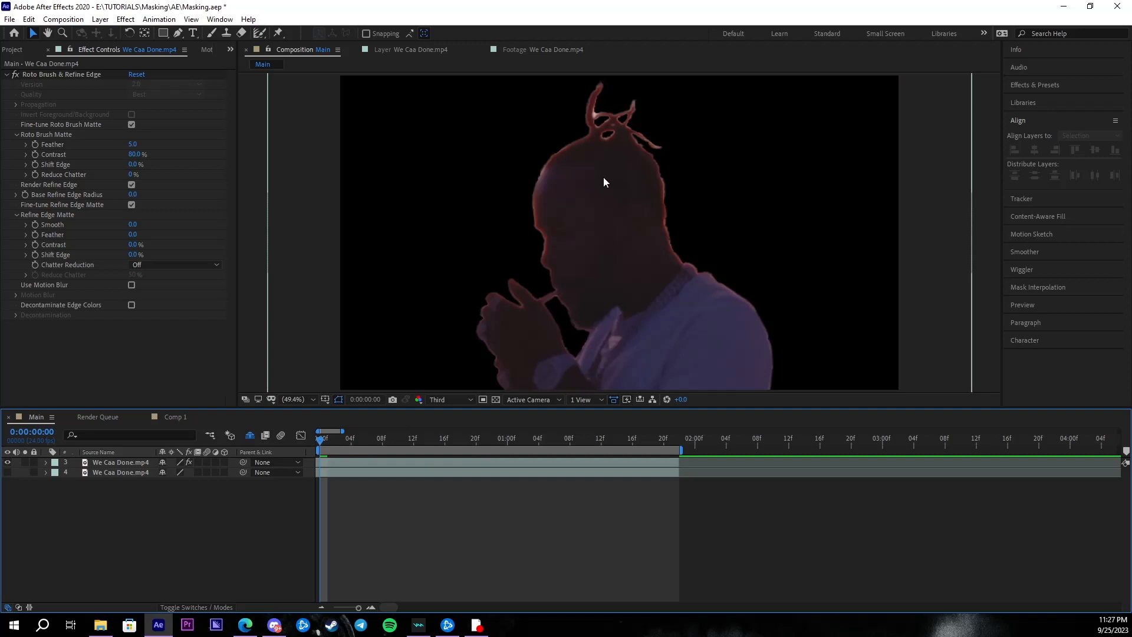
left_click(8, 471)
Unfreeze the matte propagation of the upper We Caa Done.mp4 layer and switch back to the Roto Brush Tool.
double_click(125, 462)
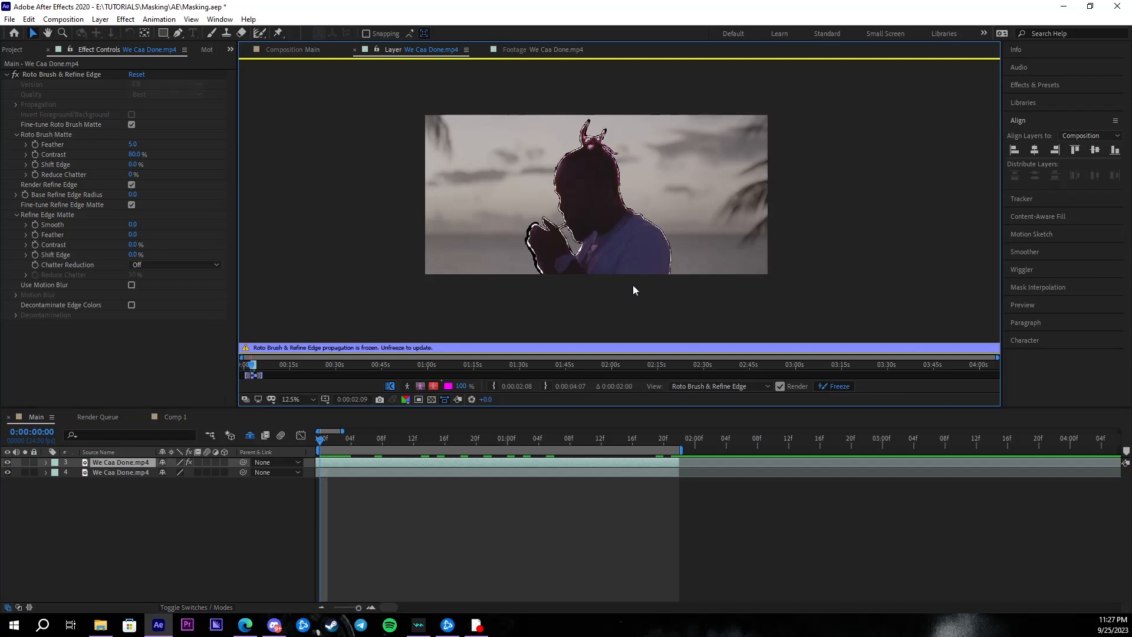
left_click(839, 387)
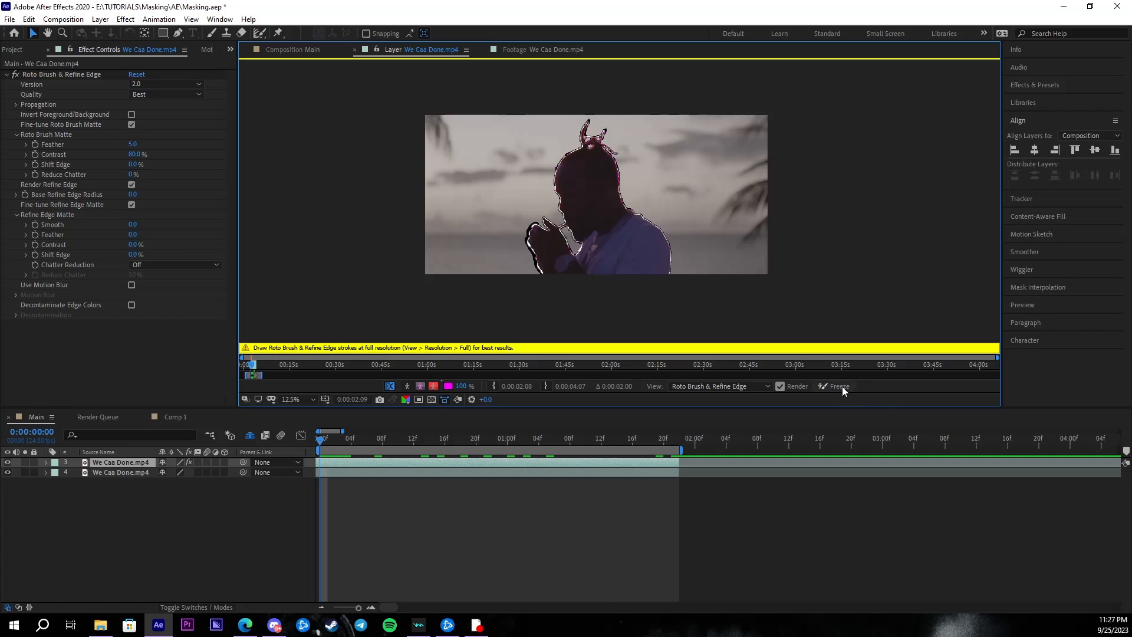
left_click_drag(259, 32, 314, 36)
Change the matte display around the man's hair to the Alpha Boundary outline at 0:00:00:00.
scroll(565, 185, "up", 4)
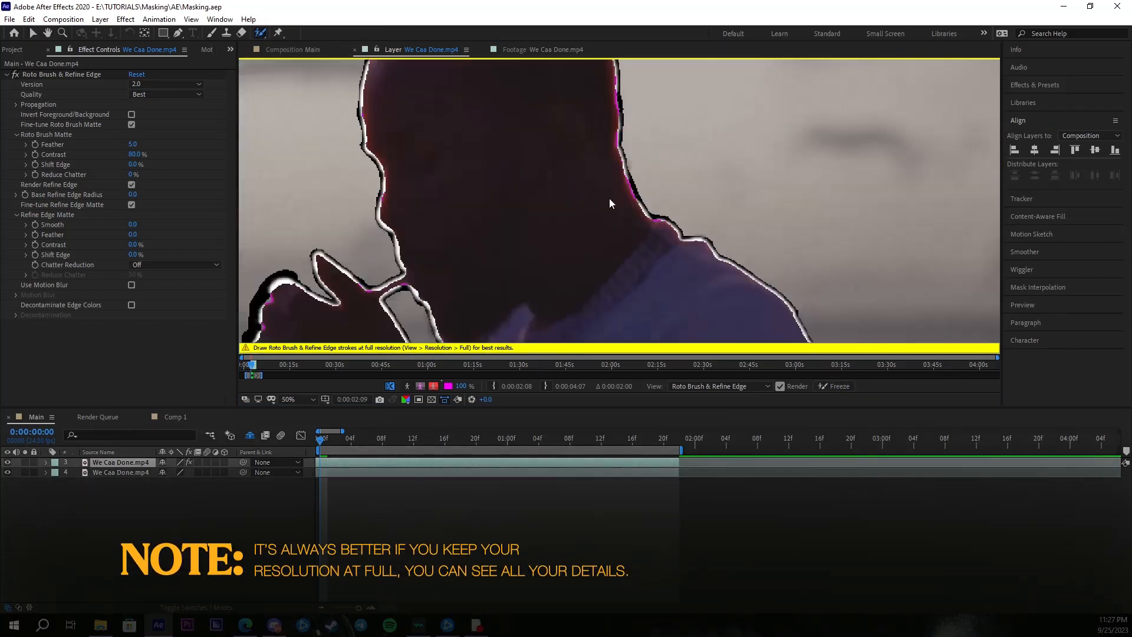
scroll(565, 184, "down", 1)
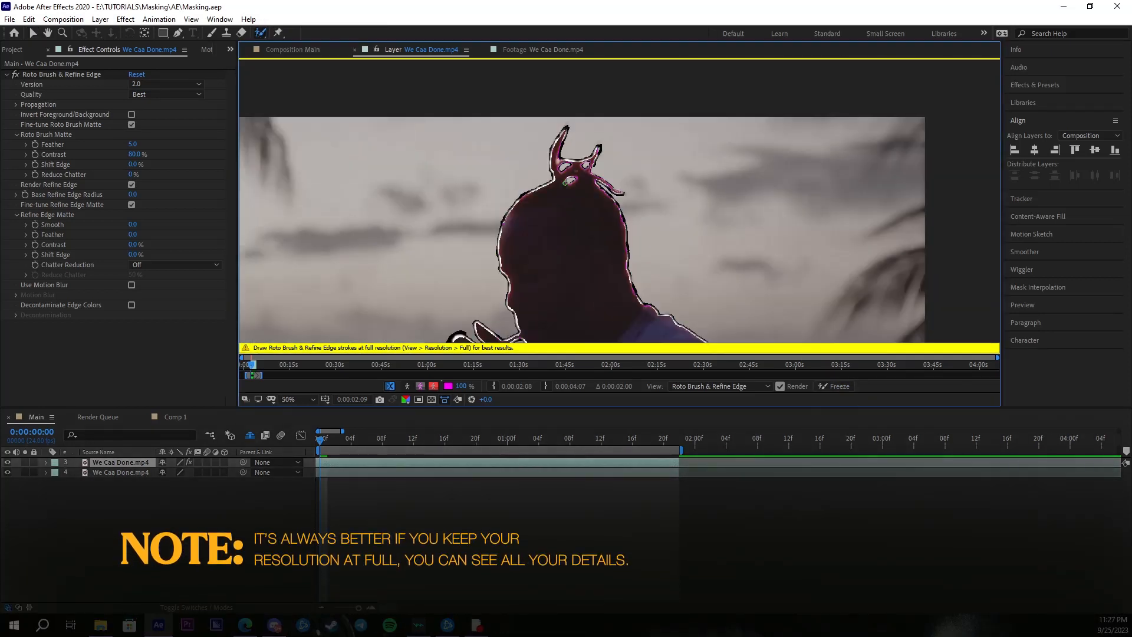
scroll(565, 184, "up", 1)
left_click_drag(552, 146, 586, 204)
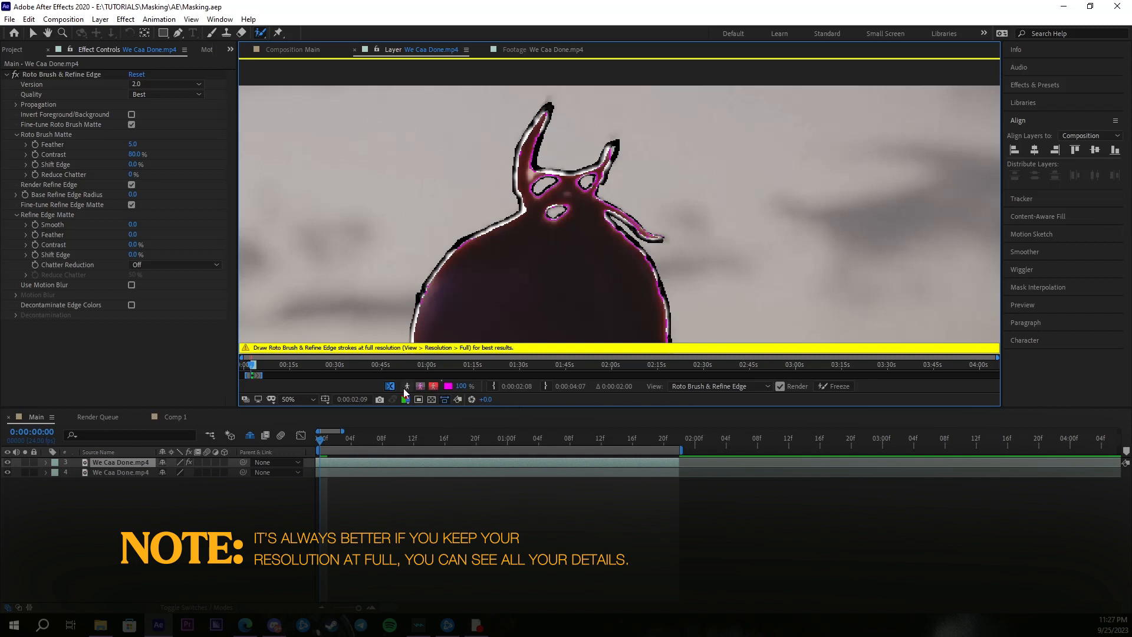
left_click(423, 388)
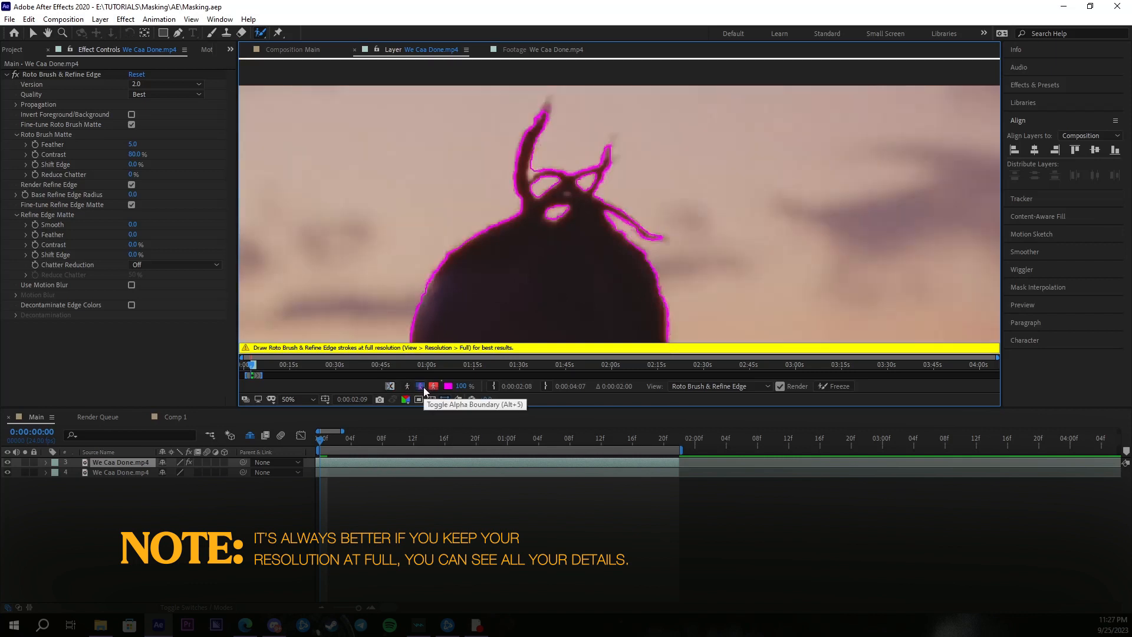
Turn off the Alpha Boundary outline and inspect the edges of the man's head and hair against a black background.
scroll(605, 207, "down", 2)
left_click_drag(640, 286, 616, 198)
scroll(616, 198, "down", 1)
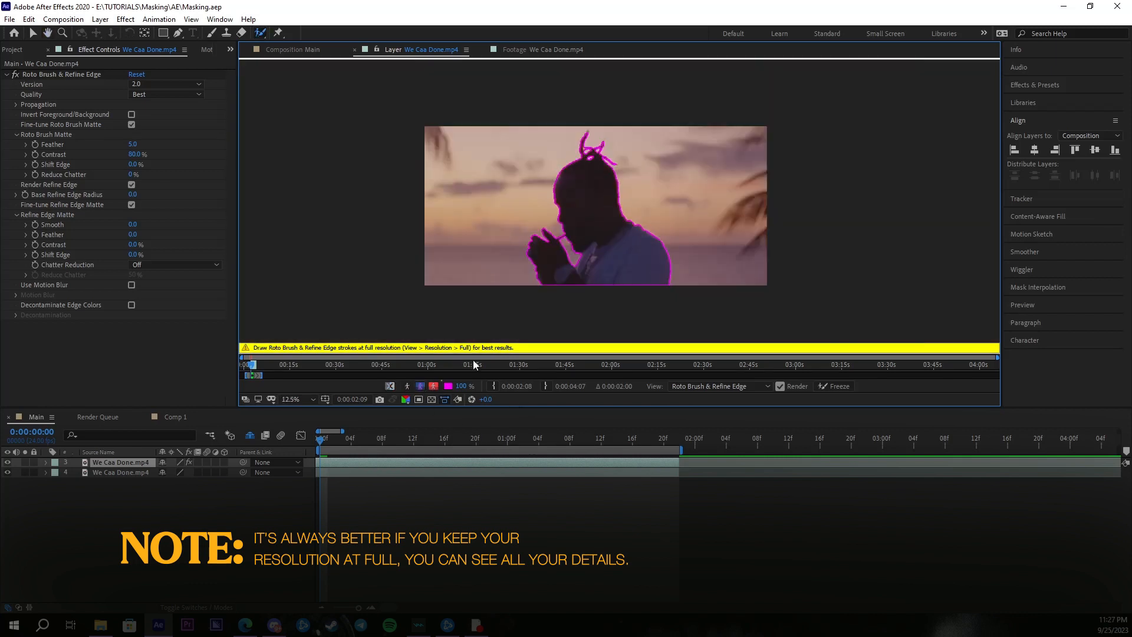
left_click(420, 387)
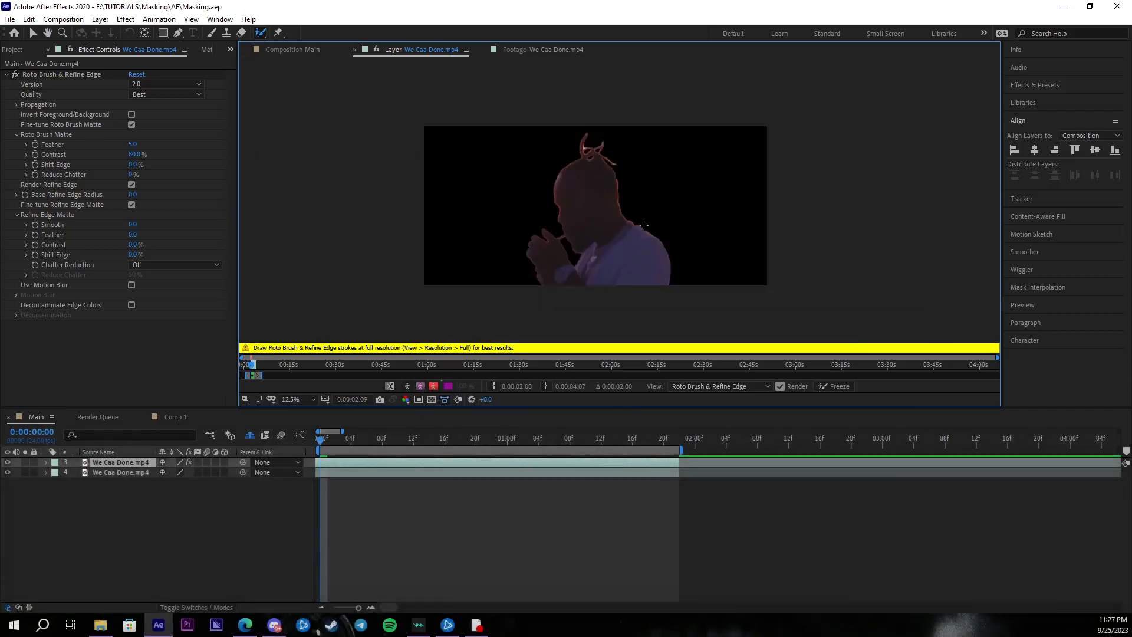
scroll(561, 252, "up", 8)
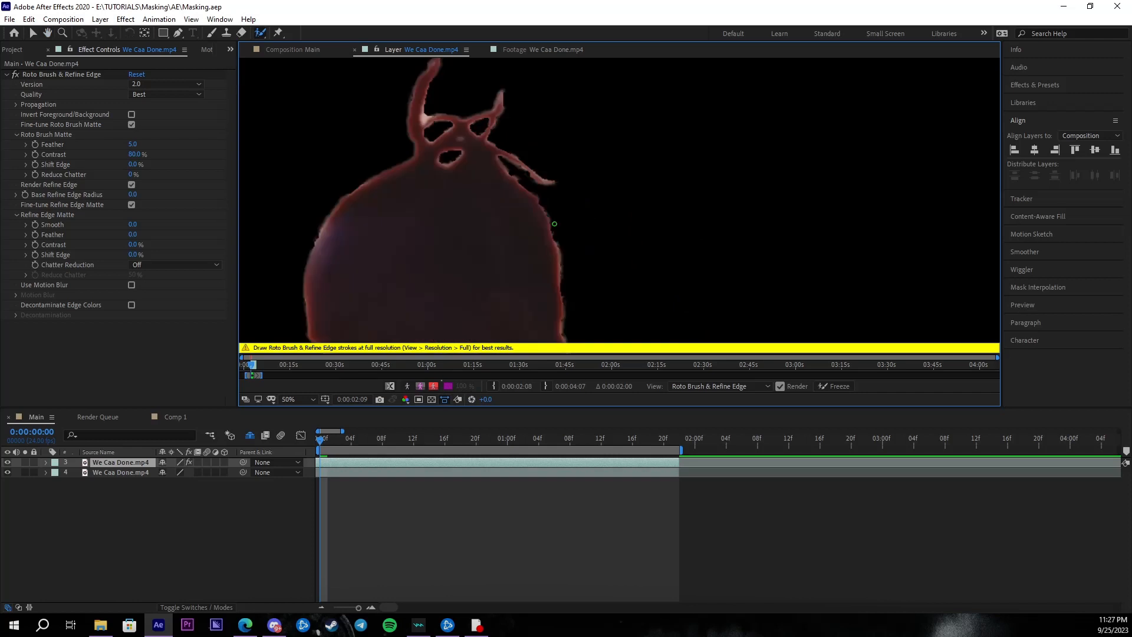
left_click_drag(403, 282, 593, 216)
left_click_drag(526, 178, 611, 339)
scroll(537, 166, "up", 1)
left_click_drag(521, 271, 599, 319)
scroll(535, 250, "down", 6)
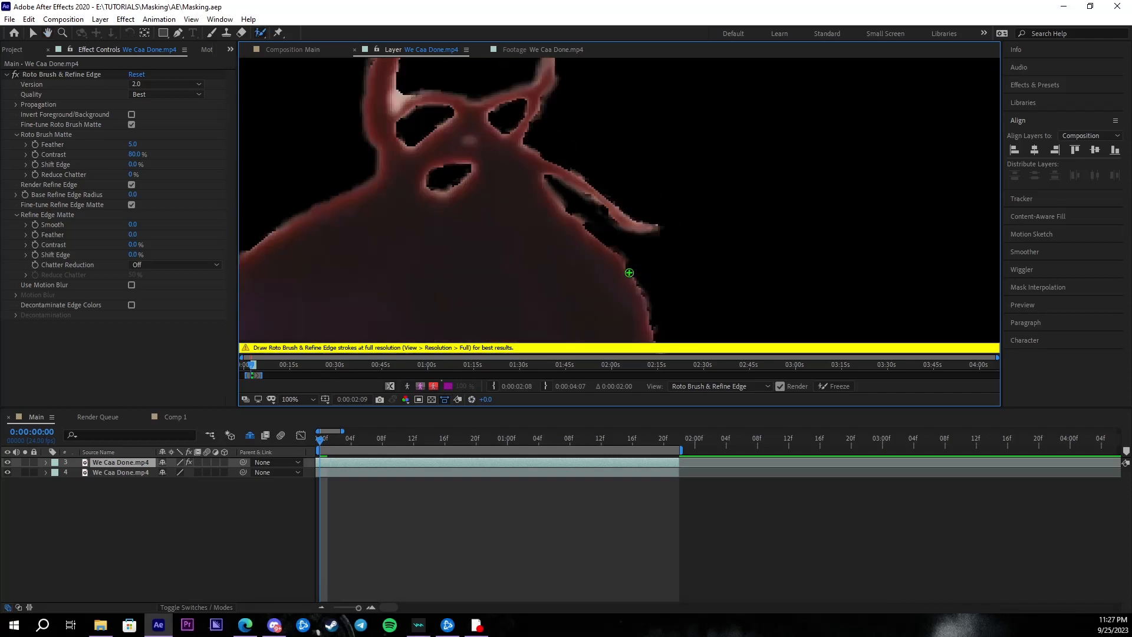
Examine the hair matte with the red Alpha Overlay and freeze the Roto Brush & Refine Edge propagation.
left_click(430, 386)
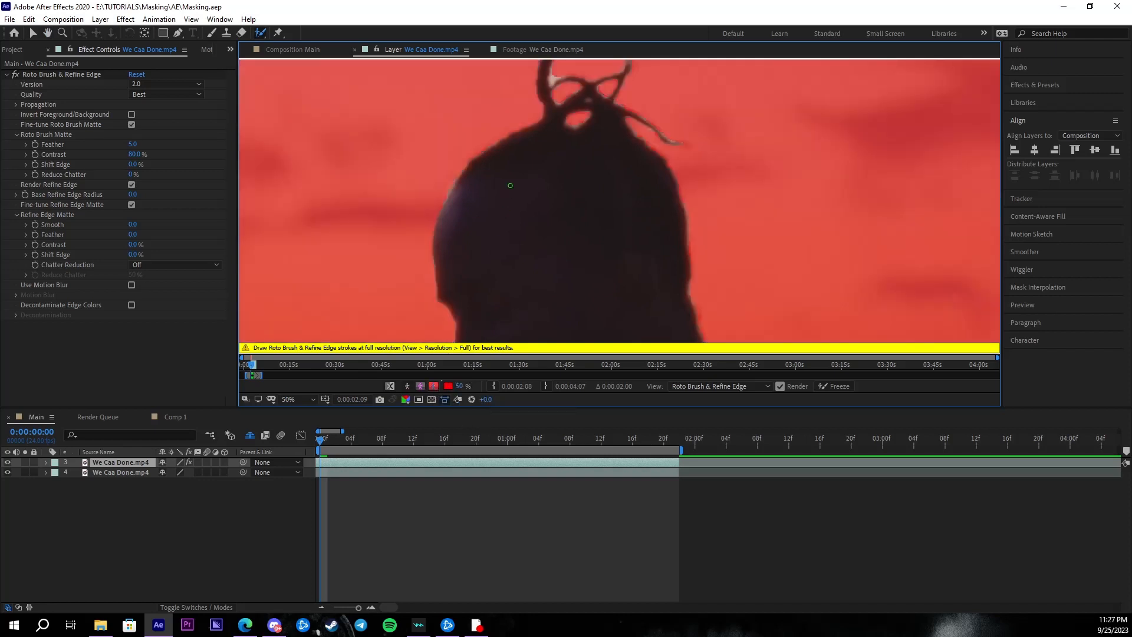
scroll(504, 225, "up", 3)
scroll(453, 257, "down", 3)
scroll(546, 202, "up", 8)
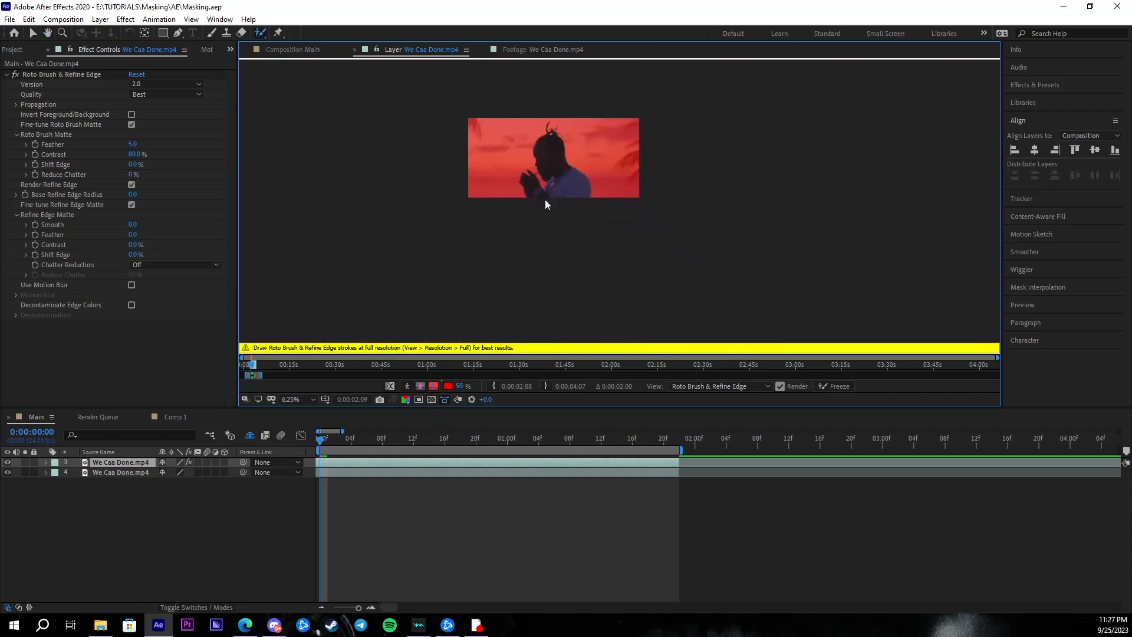
scroll(580, 243, "down", 4)
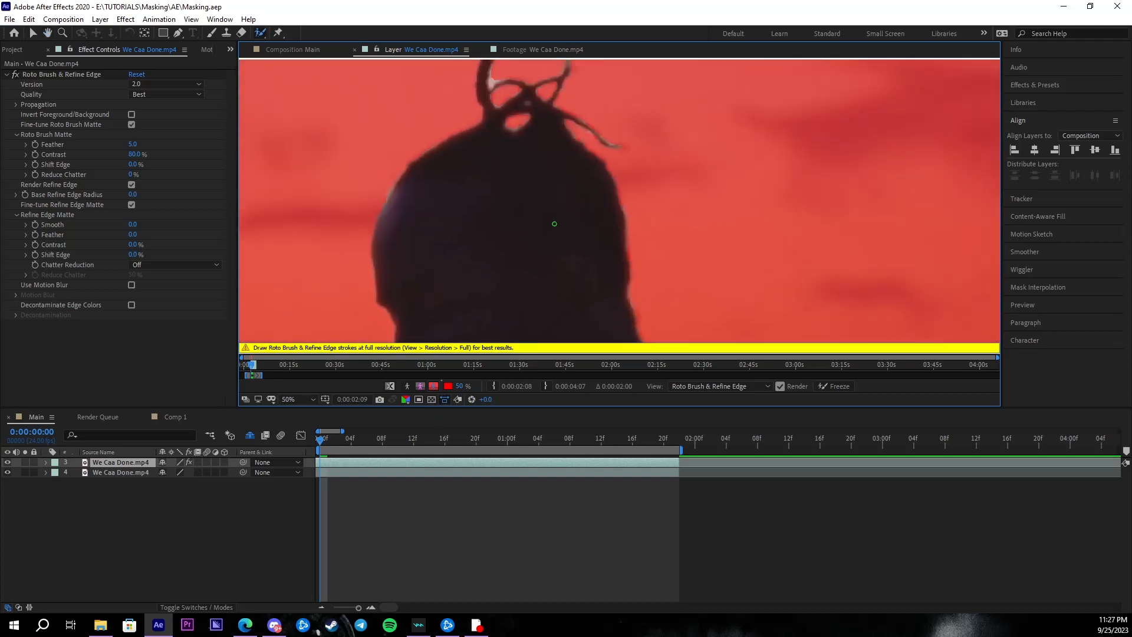
scroll(526, 207, "up", 4)
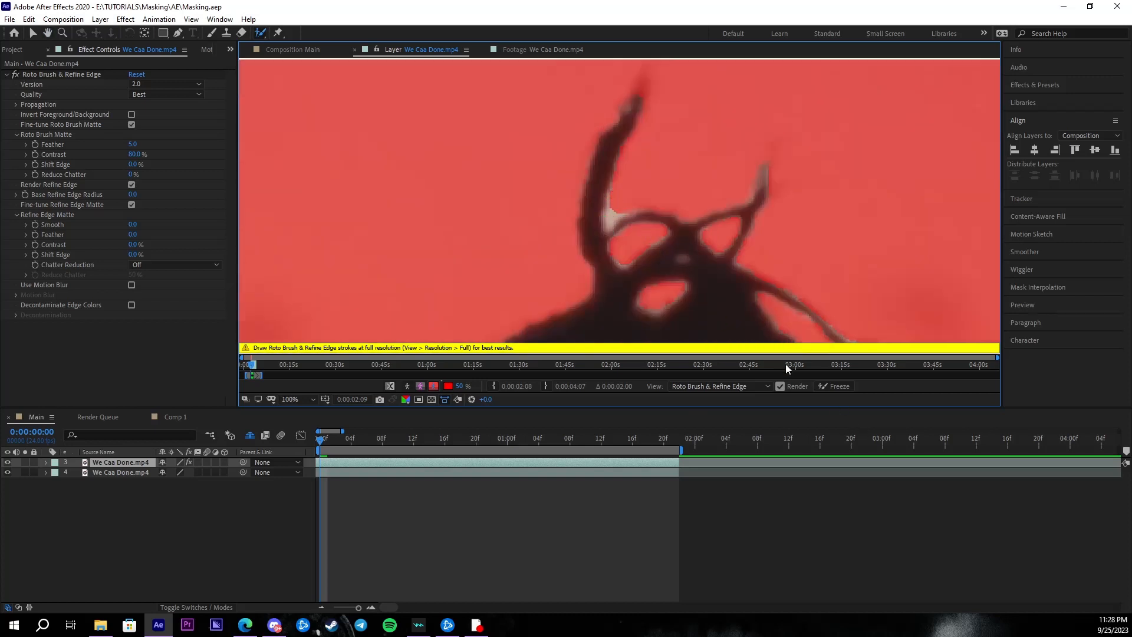
left_click(837, 387)
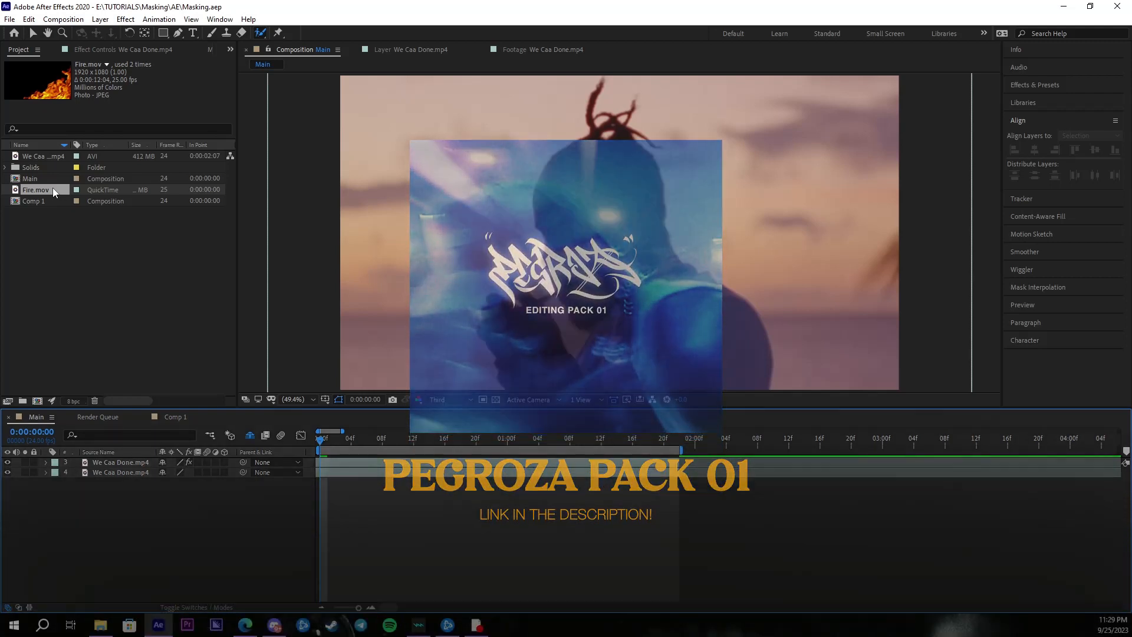
Place Fire.mov between the two We Caa Done.mp4 layers in the Main composition and set its blending mode to Add.
left_click_drag(52, 187, 330, 471)
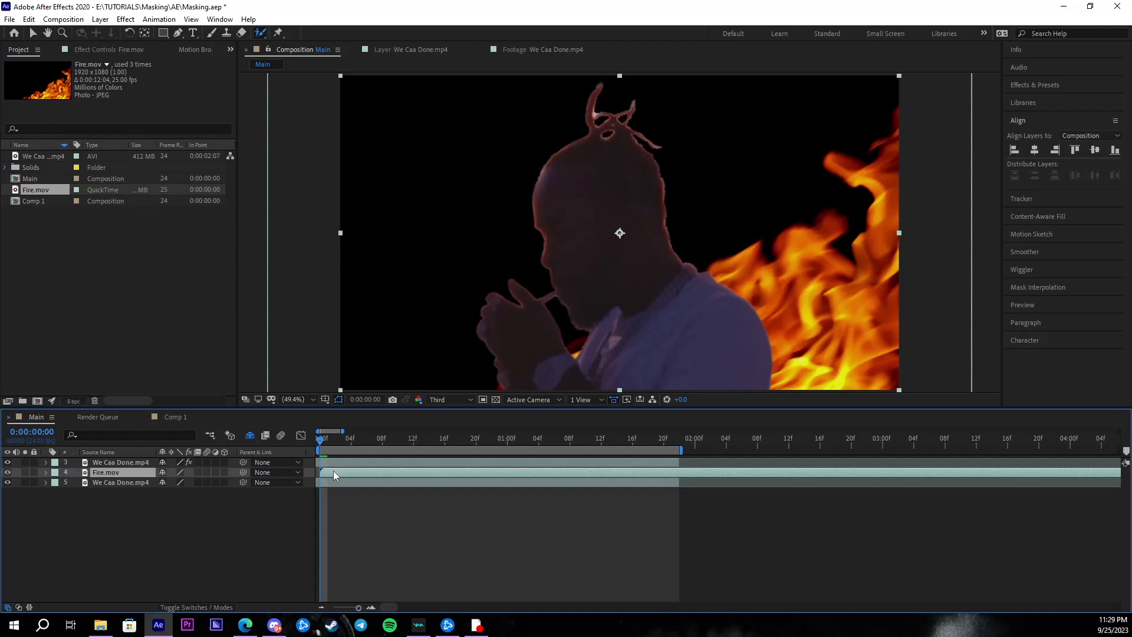
left_click(196, 607)
left_click(177, 472)
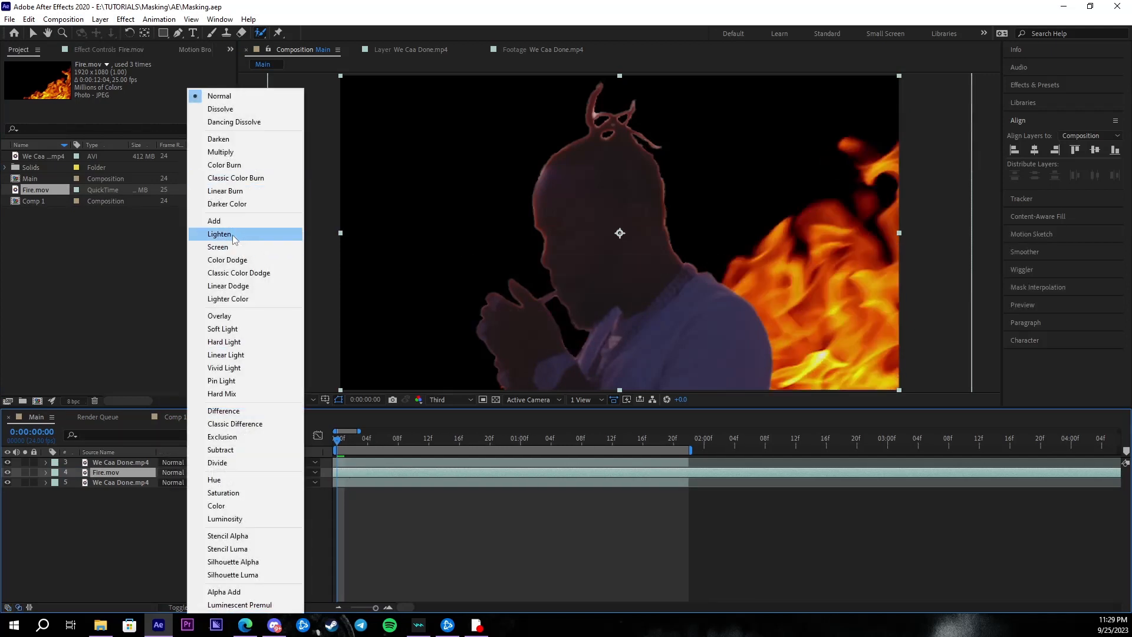
left_click(214, 221)
Play back the Main composition and inspect at 100% how the fire sits behind the edge of the man's shoulder.
key("space")
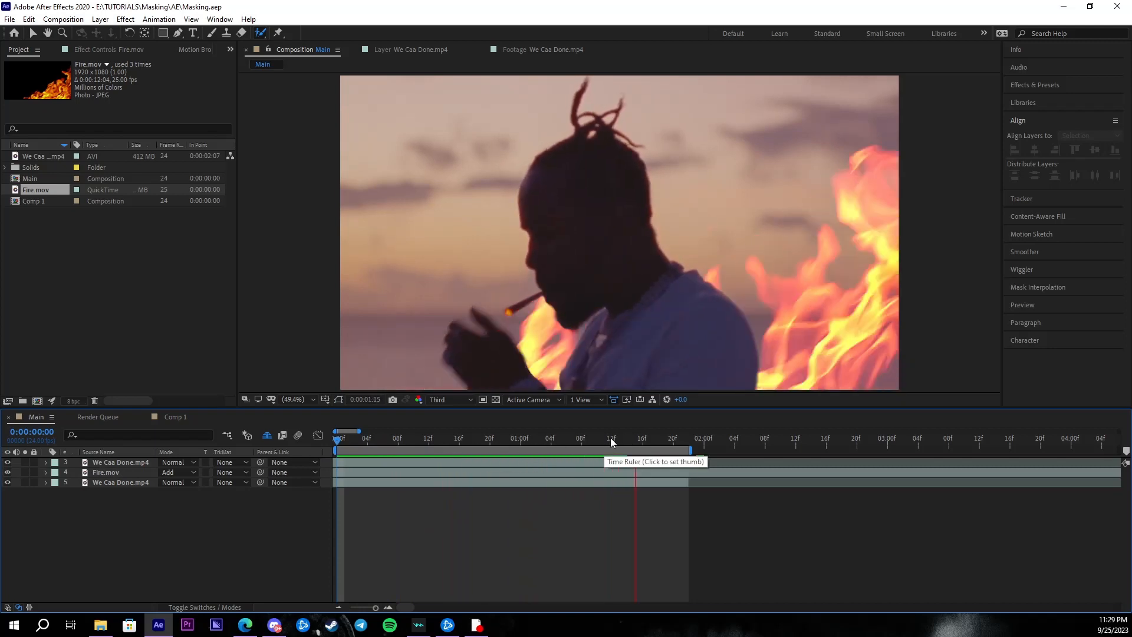
key("space")
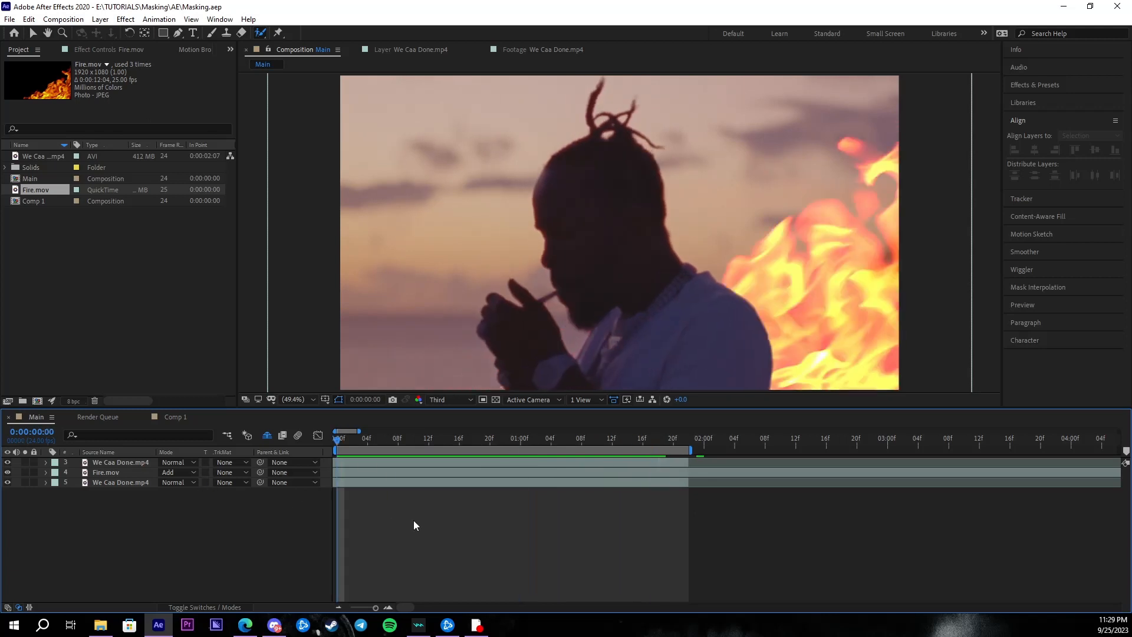
key("space")
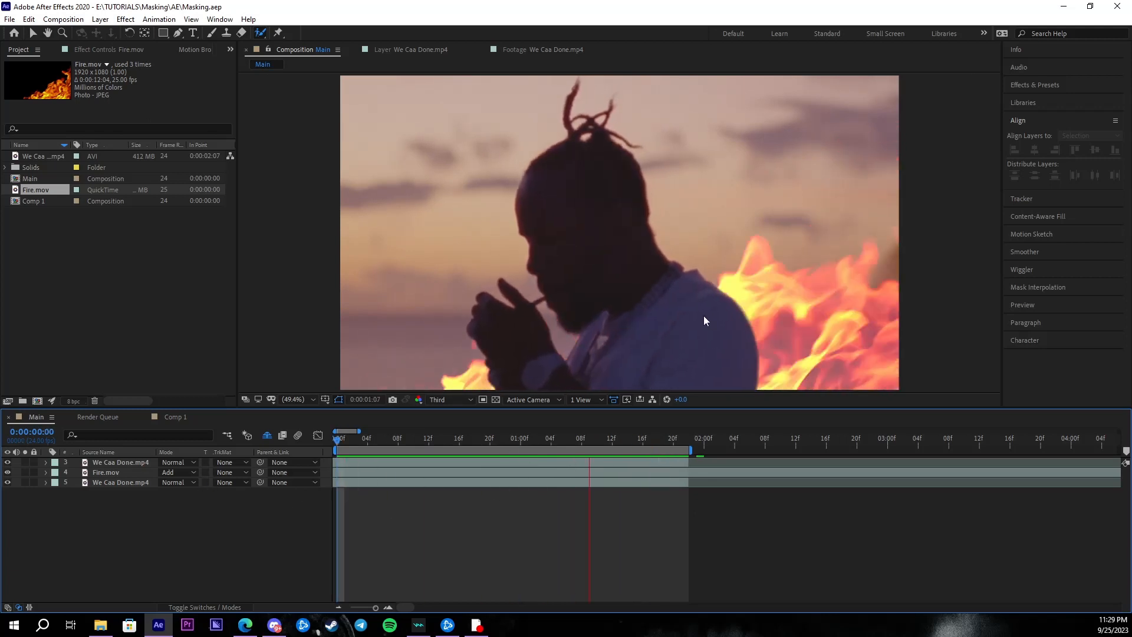
scroll(568, 233, "up", 2)
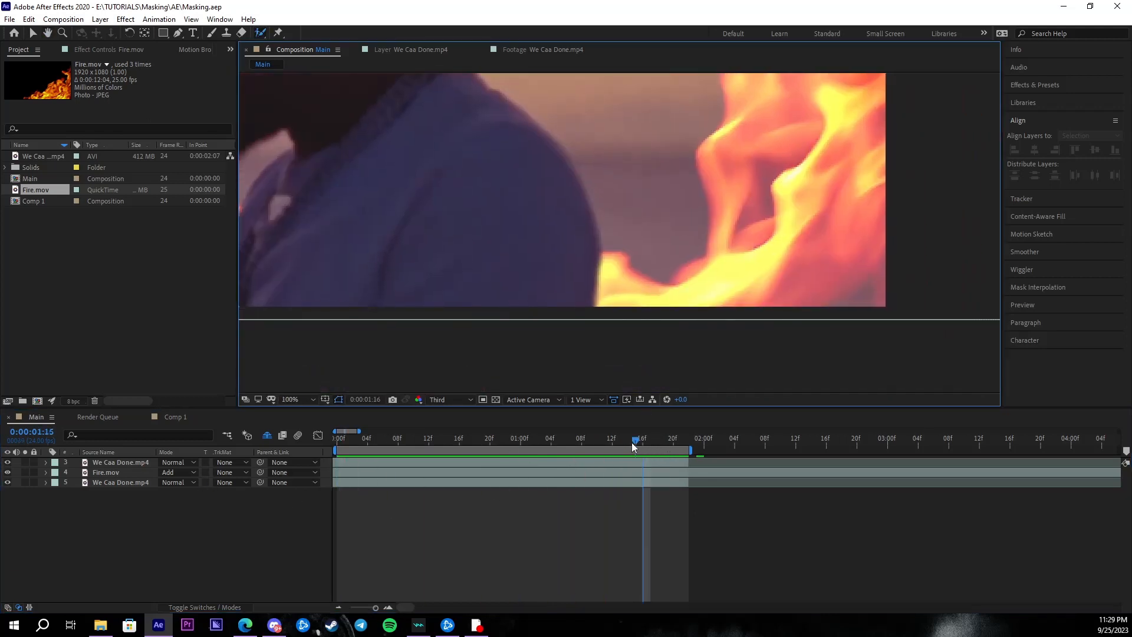
left_click_drag(632, 442, 518, 444)
key("space")
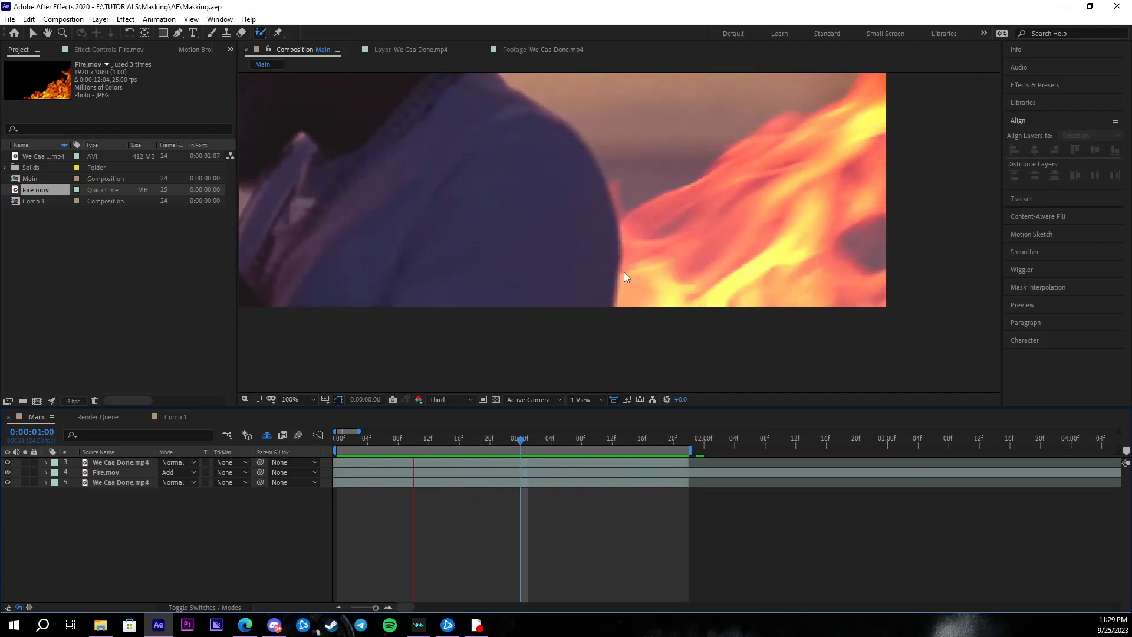
scroll(624, 271, "down", 2)
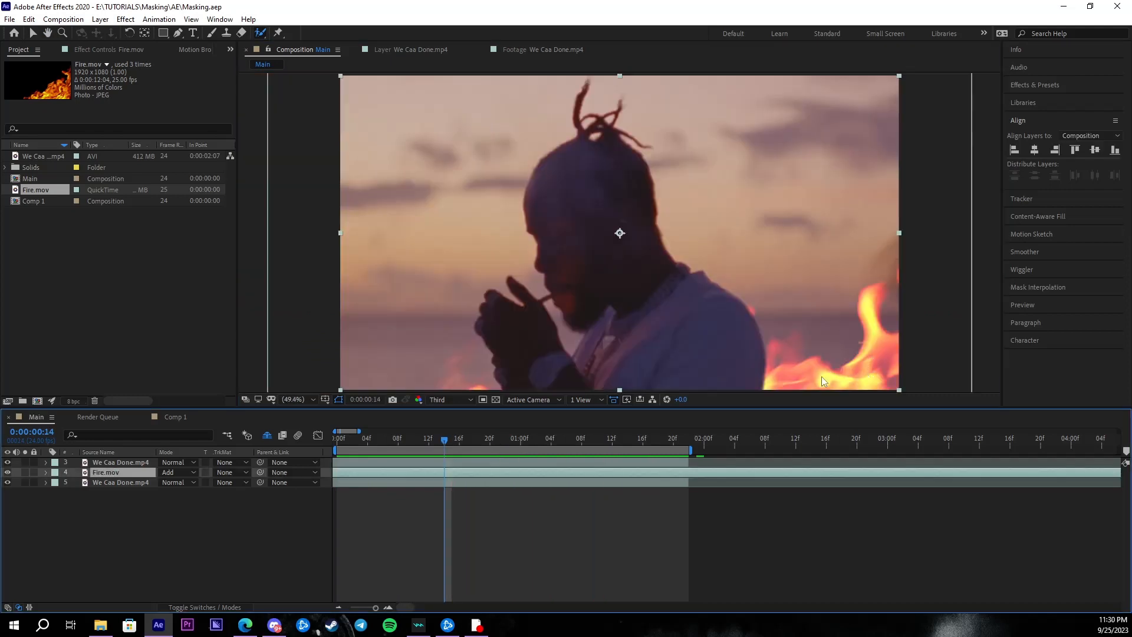
Scale the Fire.mov layer to 157%, move it up behind the man's hair, and preview the composition from 0:00:00:00.
left_click_drag(776, 289, 526, 69)
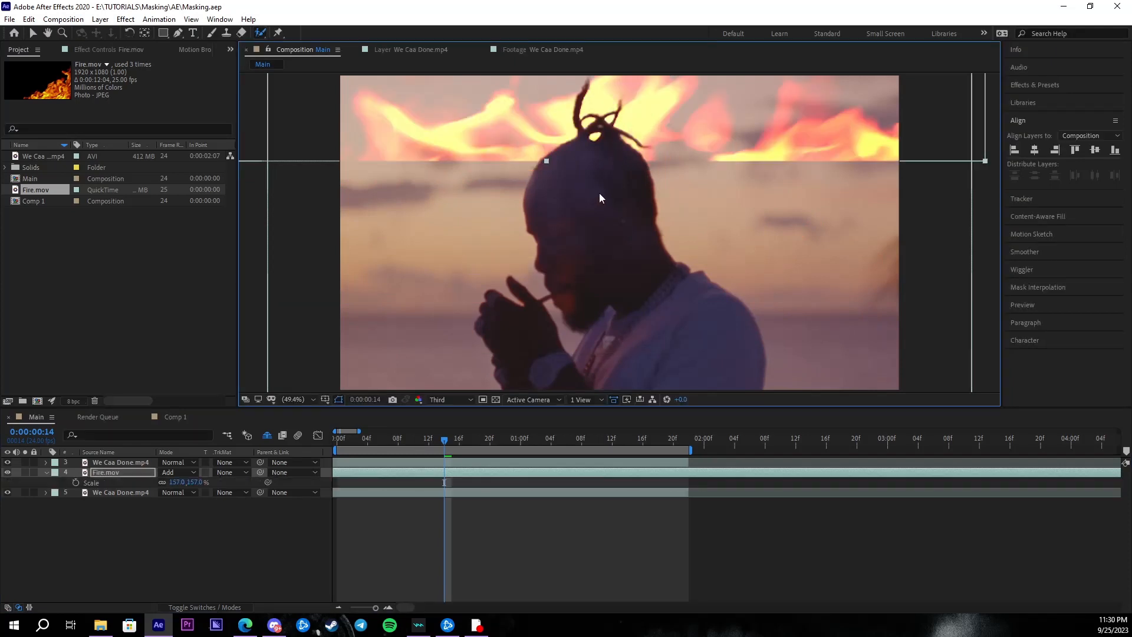
left_click_drag(599, 195, 573, 283)
left_click_drag(399, 441, 296, 461)
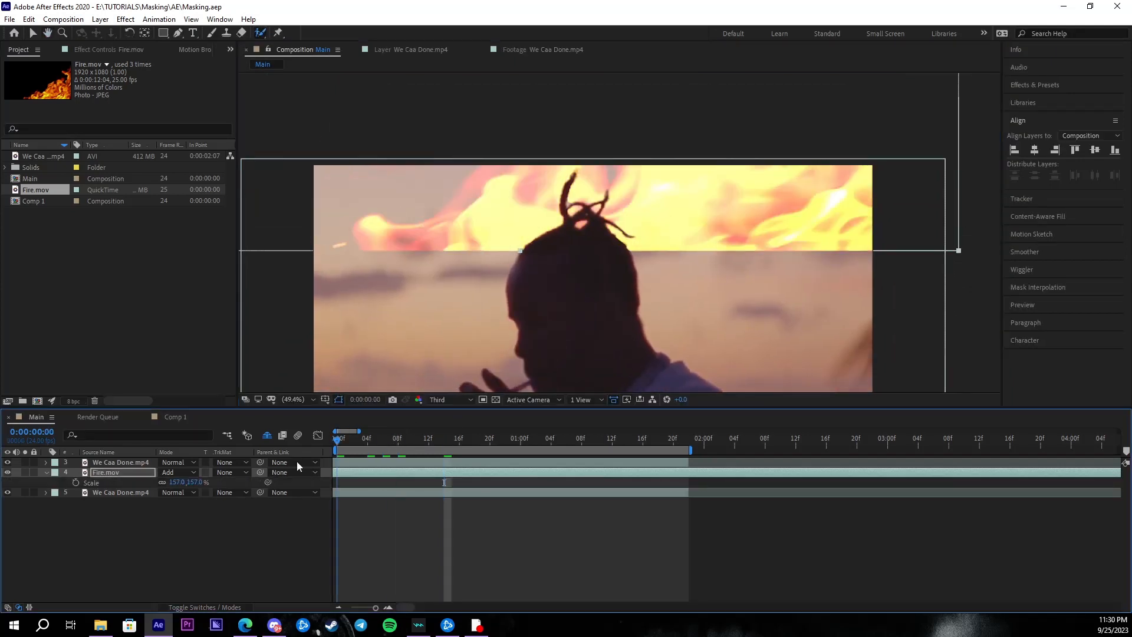
left_click(419, 527)
key("space")
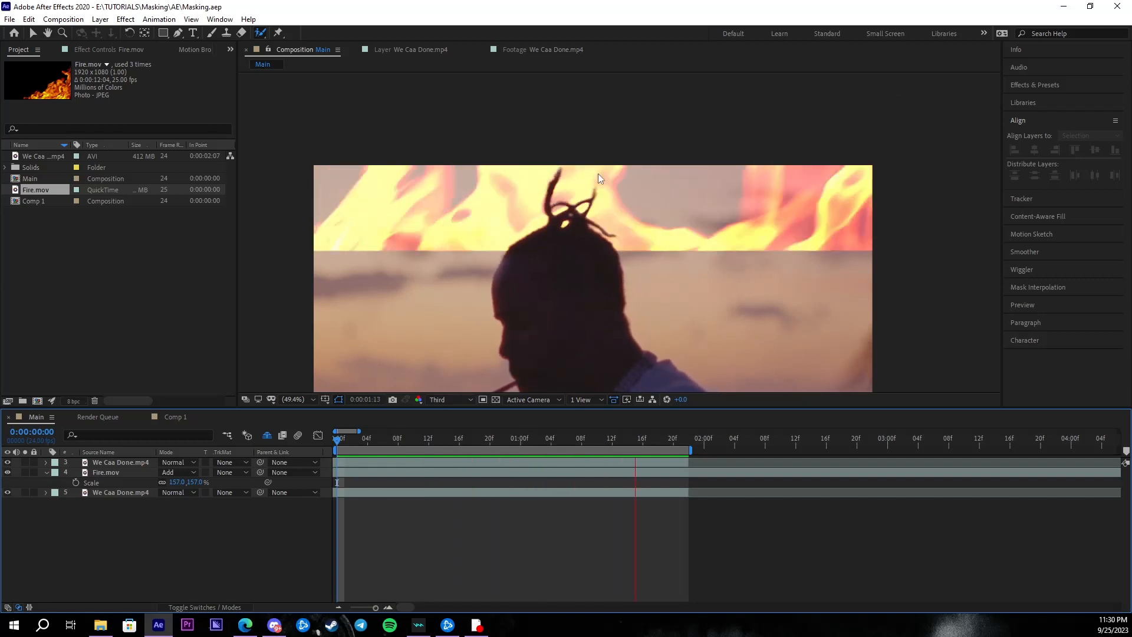
Switch to the Refine Edge Tool, stop the playback, and return to the Roto Brush Tool.
left_click(260, 32)
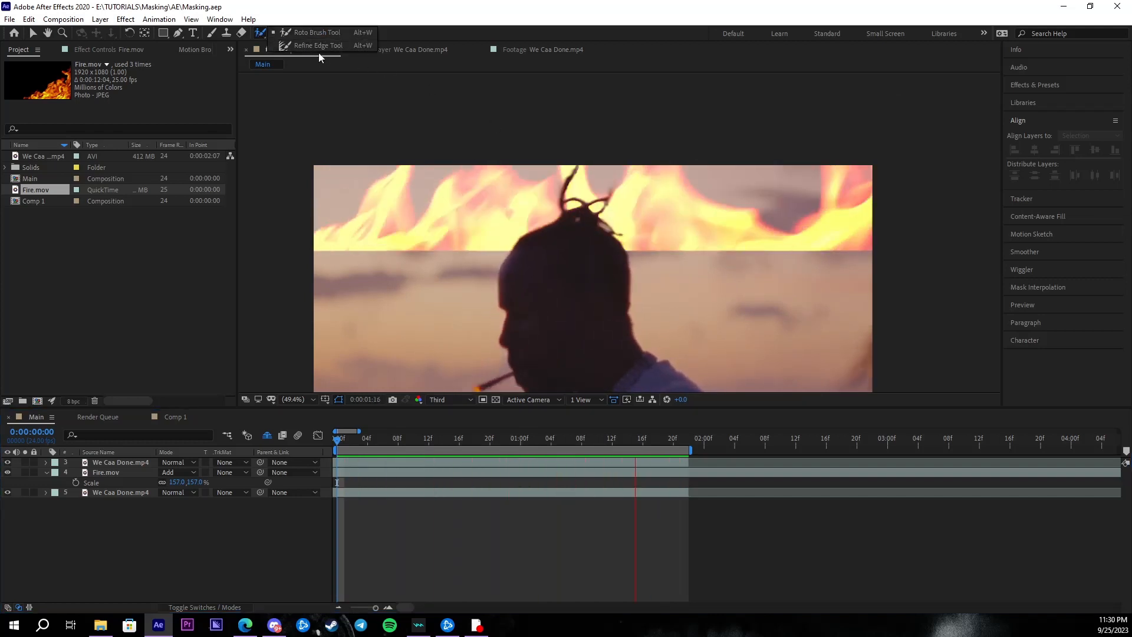
left_click(324, 47)
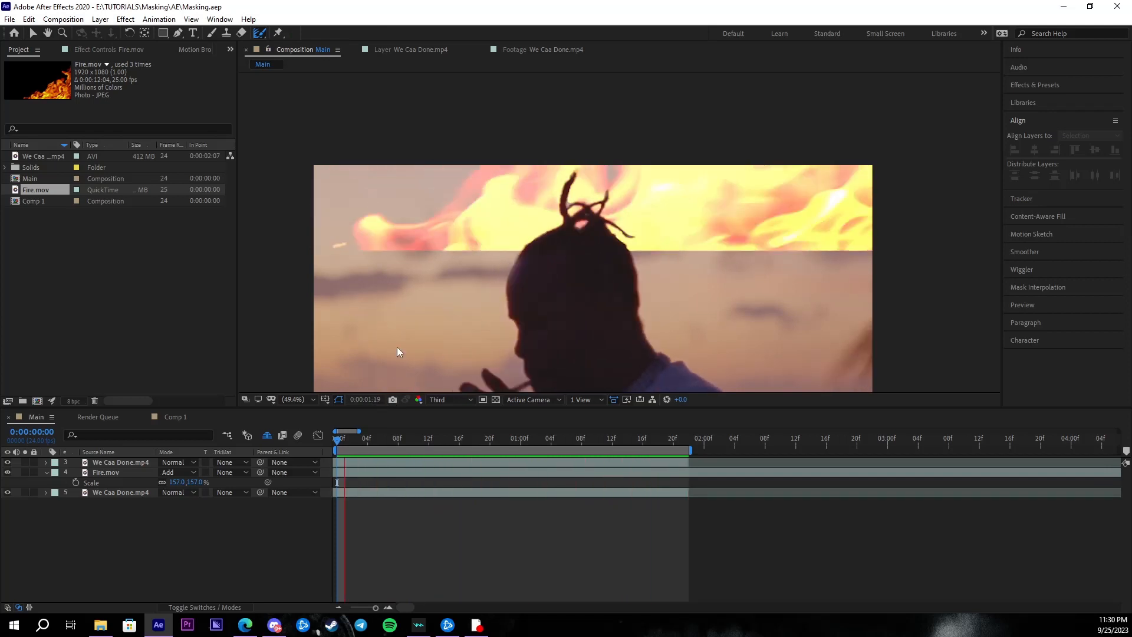
key("space")
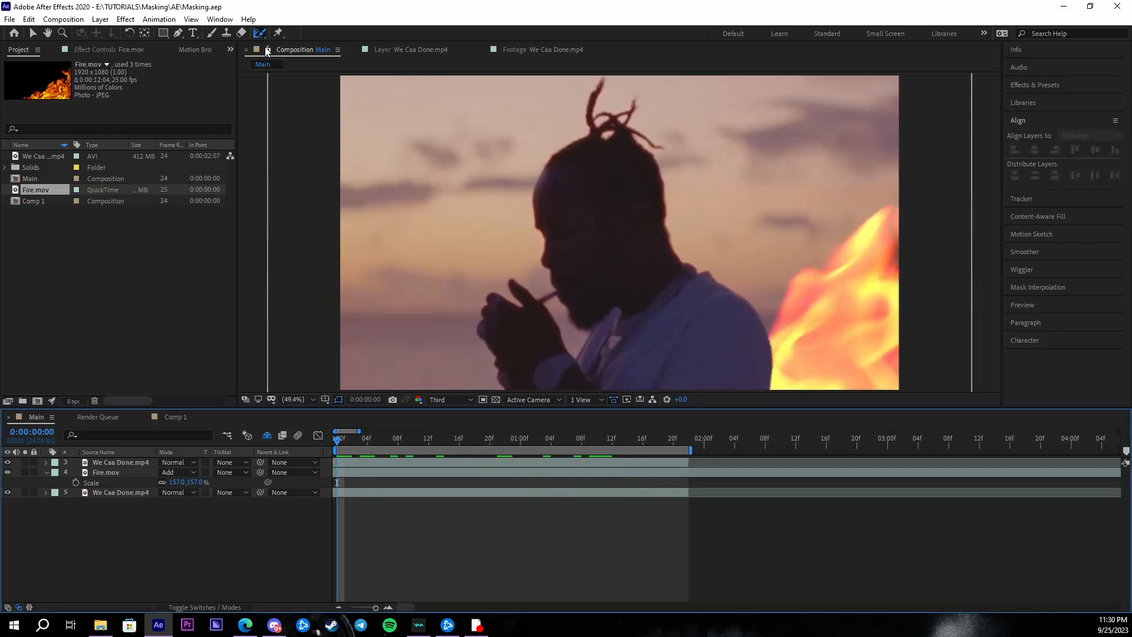
left_click(261, 33)
left_click(550, 536)
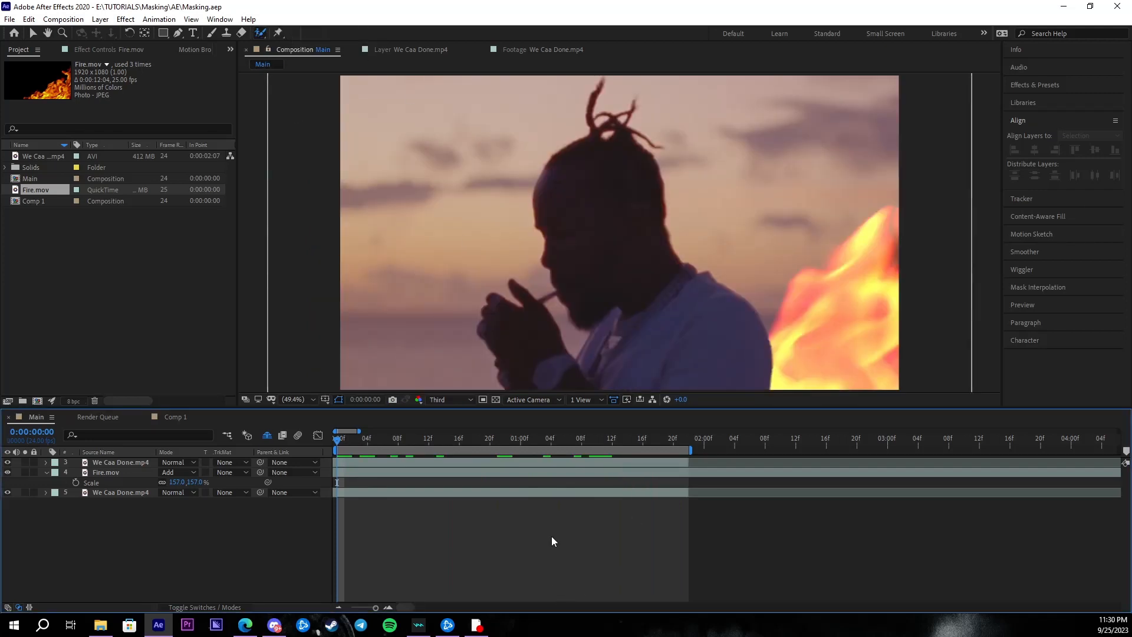